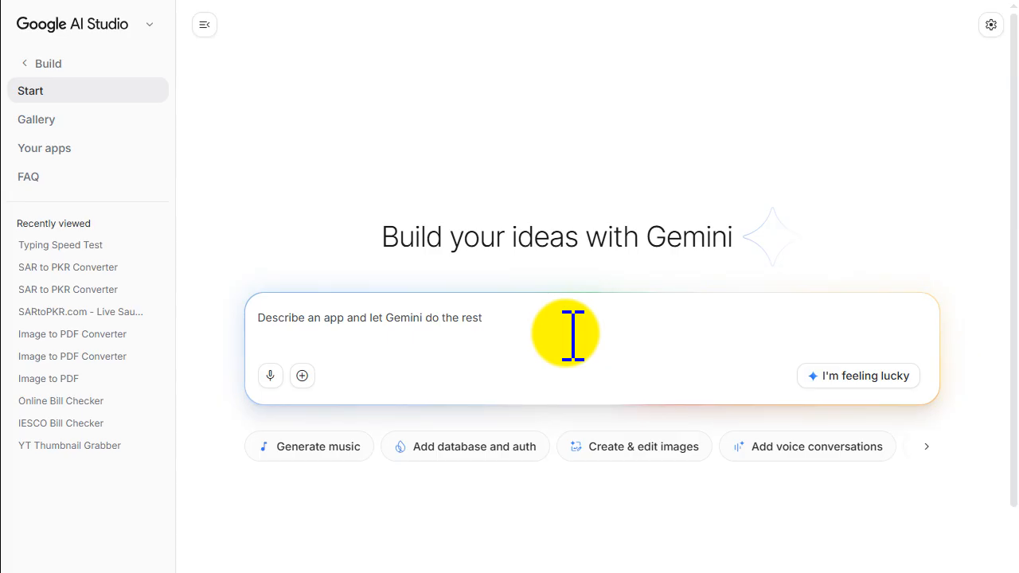
Review the ChatGPT prompt for the Typing Speed Test website and the preview of the app already built in AI Studio.
{"action": "key", "text": "F5"}
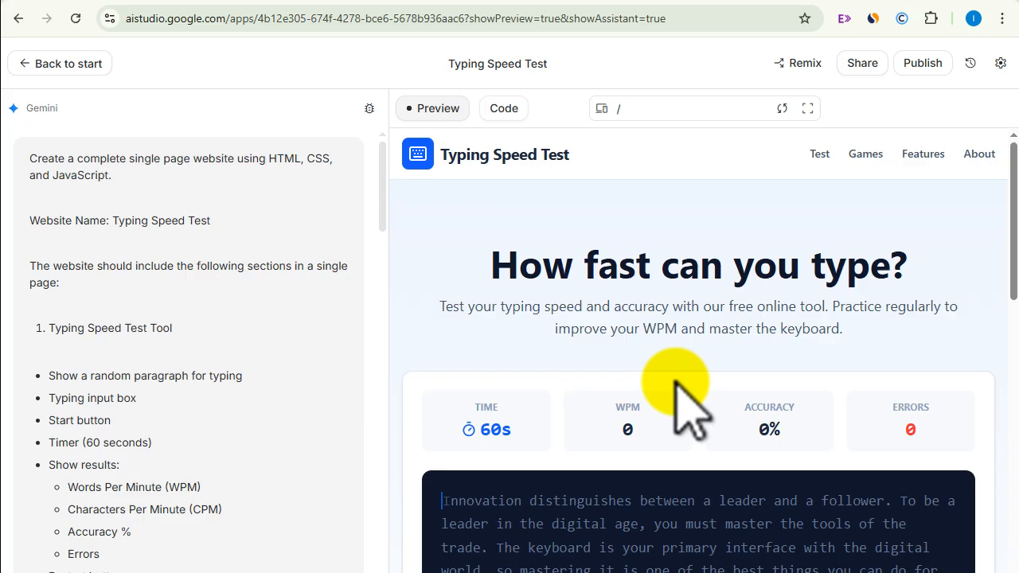
{"action": "left_click", "coordinate": [414, 1]}
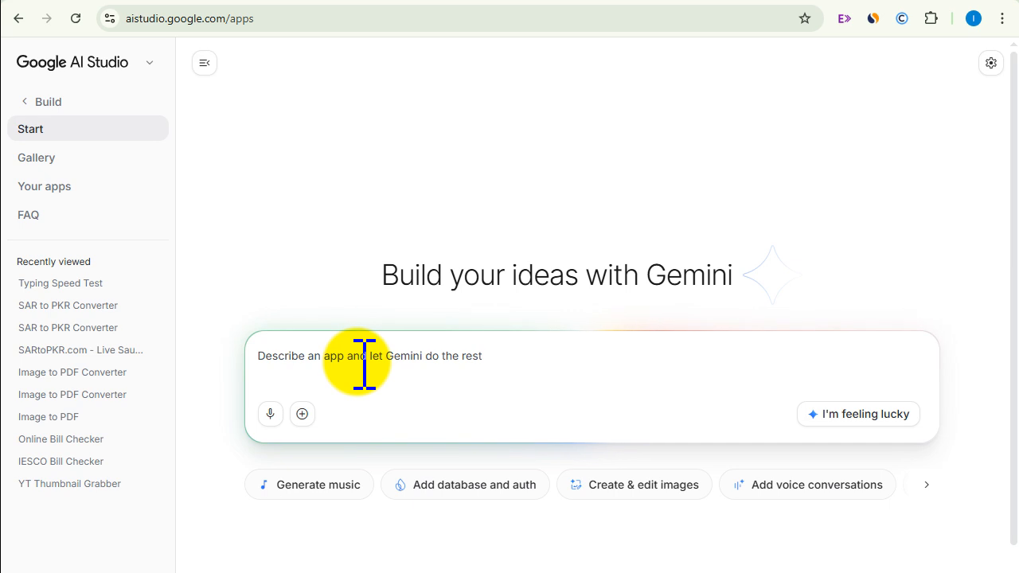
{"action": "left_click", "coordinate": [762, 7]}
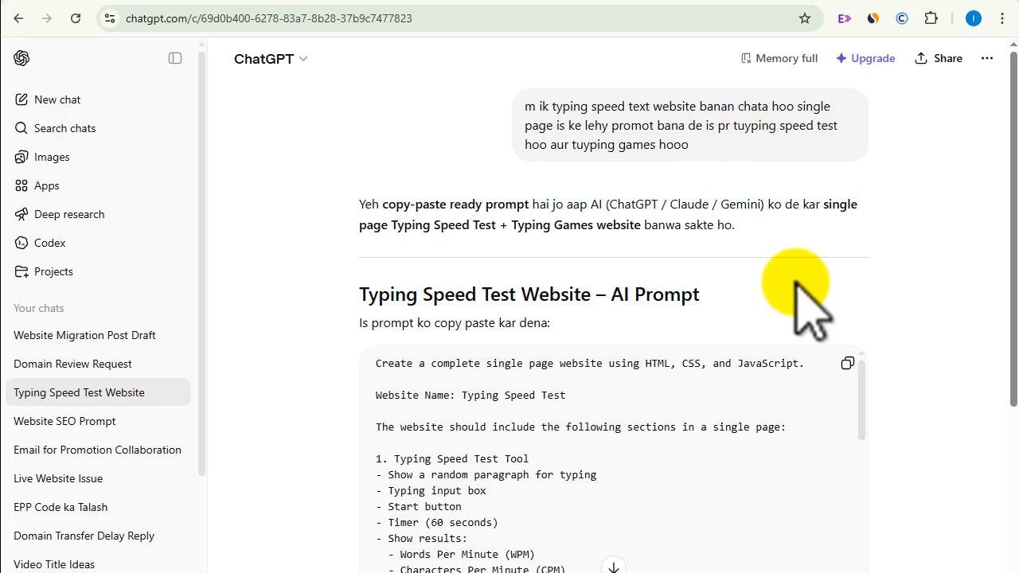
{"action": "scroll", "coordinate": [820, 298], "scroll_direction": "down", "scroll_amount": 1}
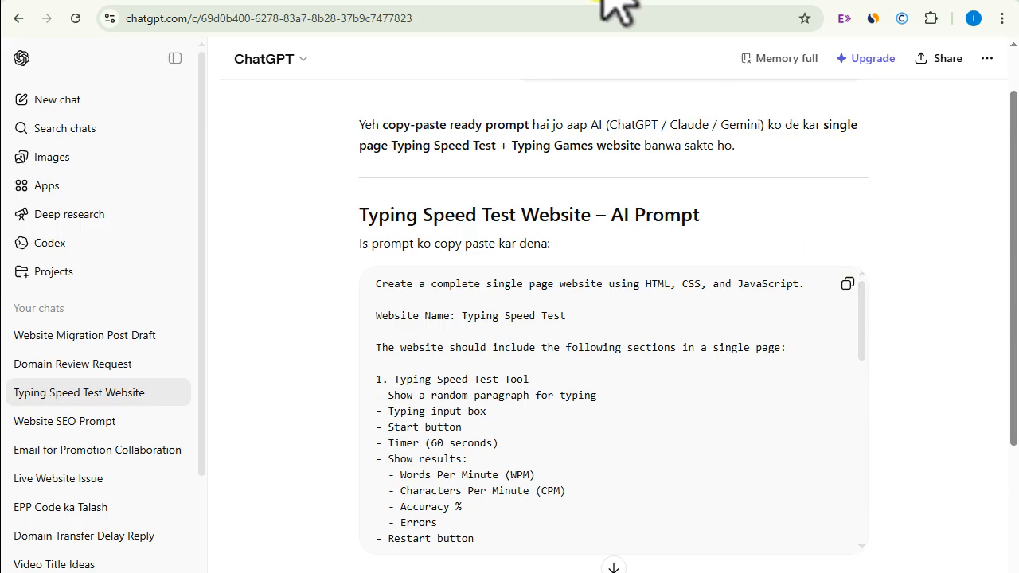
{"action": "left_click", "coordinate": [478, 0]}
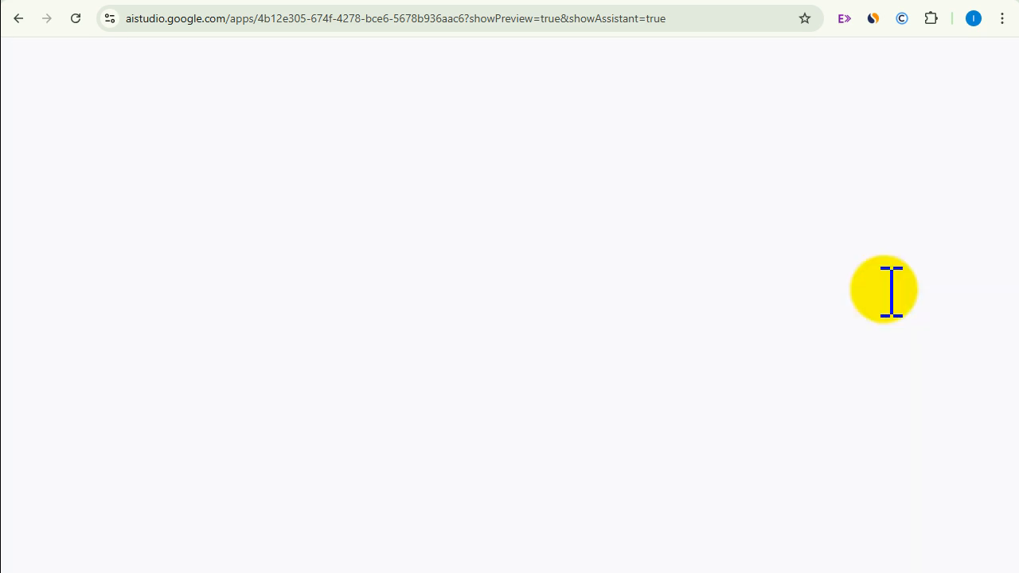
{"action": "scroll", "coordinate": [860, 255], "scroll_direction": "down", "scroll_amount": 15}
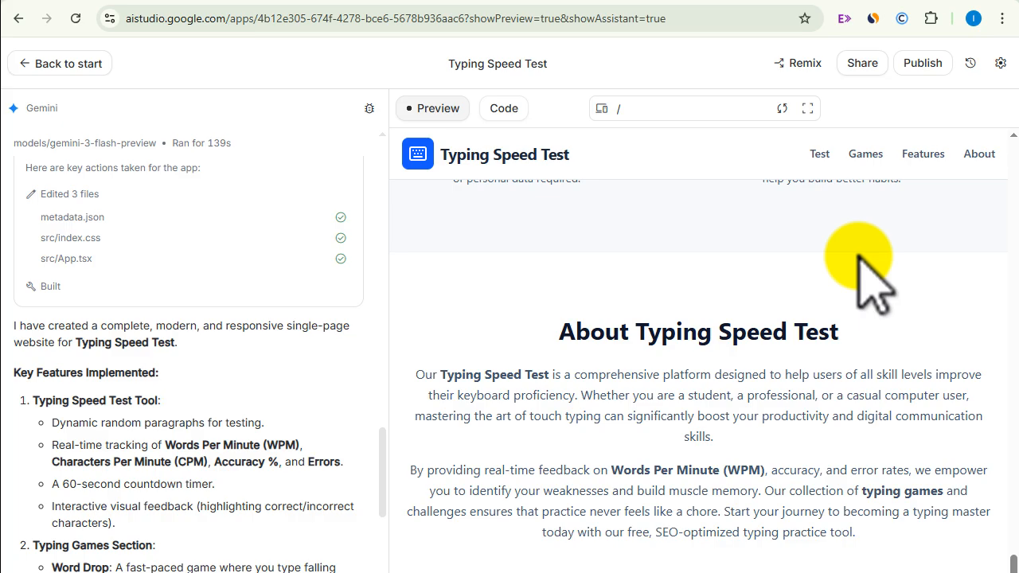
Copy the Typing Speed Test website prompt from ChatGPT and paste it into the app description on AI Studio's Build start page.
{"action": "left_click", "coordinate": [764, 2]}
{"action": "left_click", "coordinate": [415, 2]}
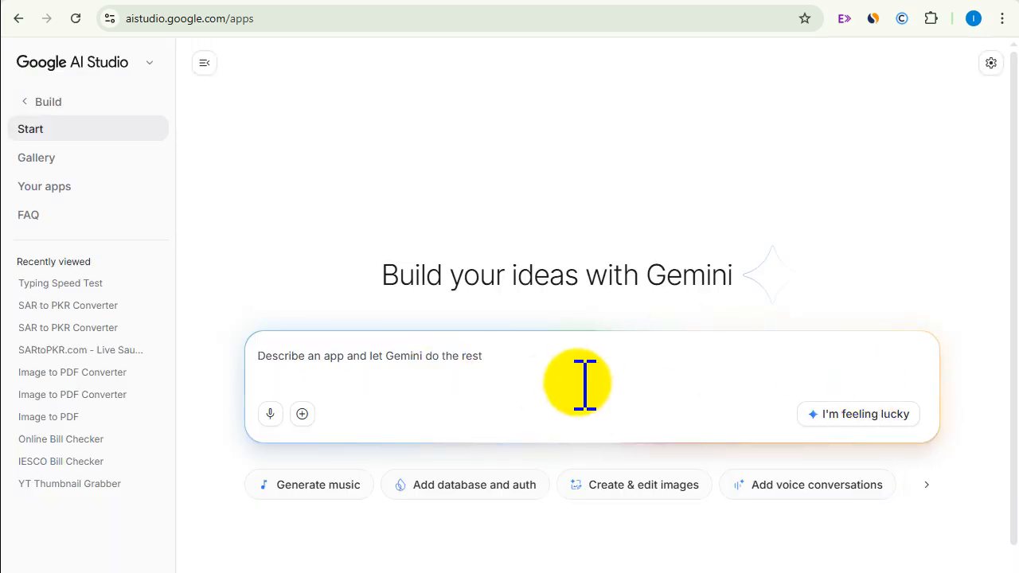
{"action": "left_click", "coordinate": [767, 2]}
{"action": "left_click", "coordinate": [847, 284]}
{"action": "left_click", "coordinate": [427, 2]}
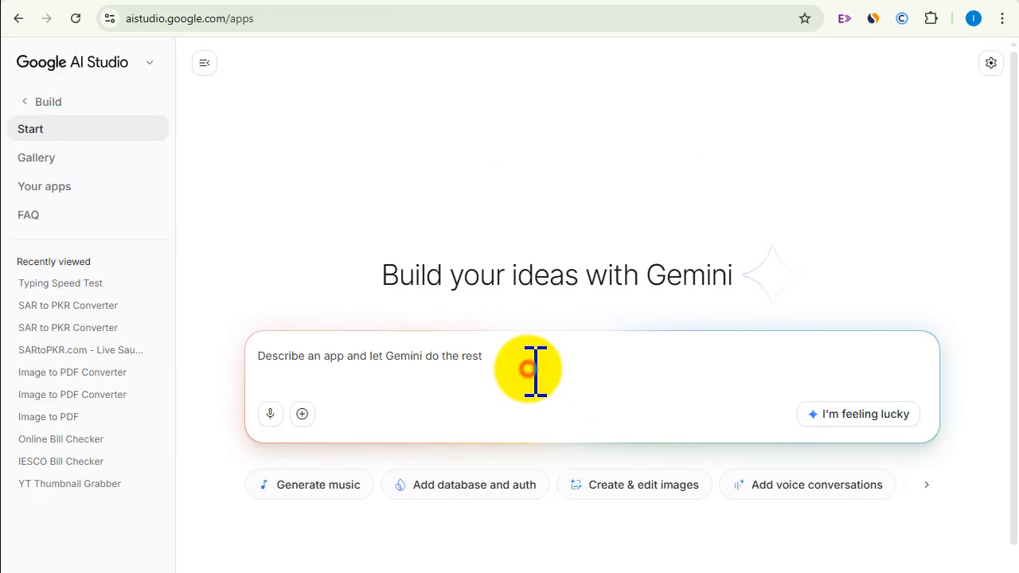
{"action": "key", "text": "ctrl+v"}
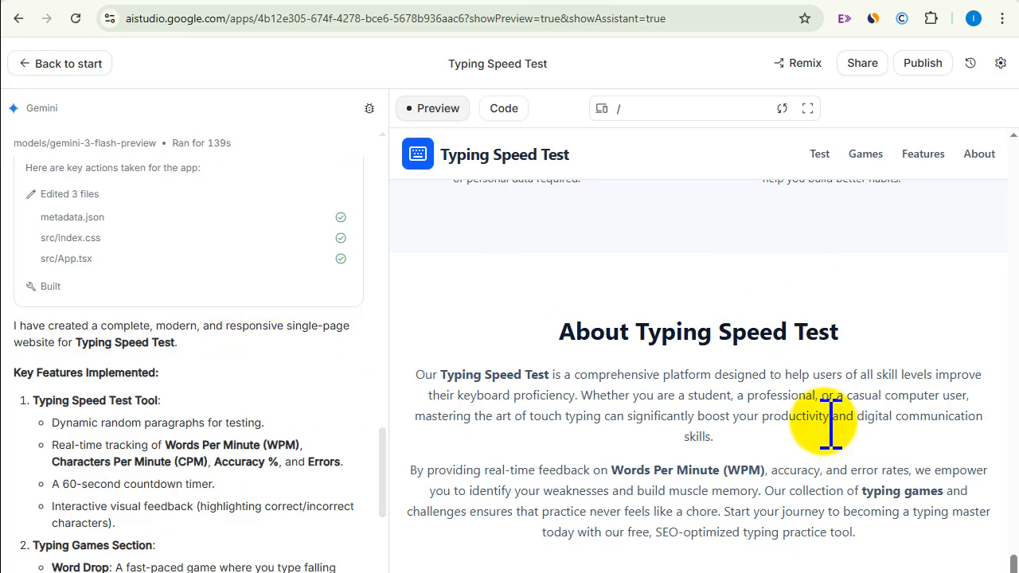
Examine the generated Typing Speed Test app's preview, its code files and the publishing option.
{"action": "scroll", "coordinate": [831, 422], "scroll_direction": "up", "scroll_amount": 15}
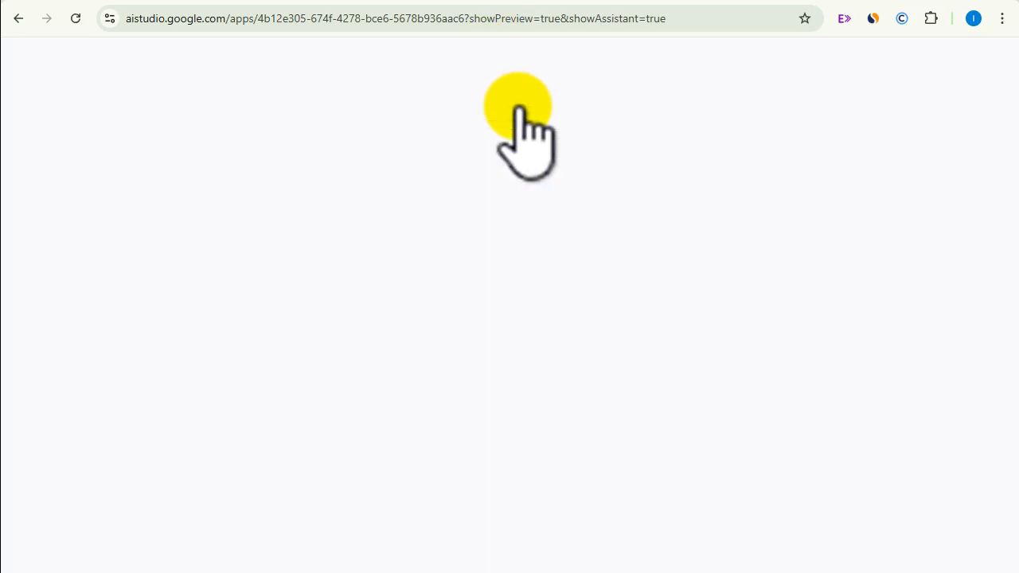
{"action": "left_click", "coordinate": [516, 108]}
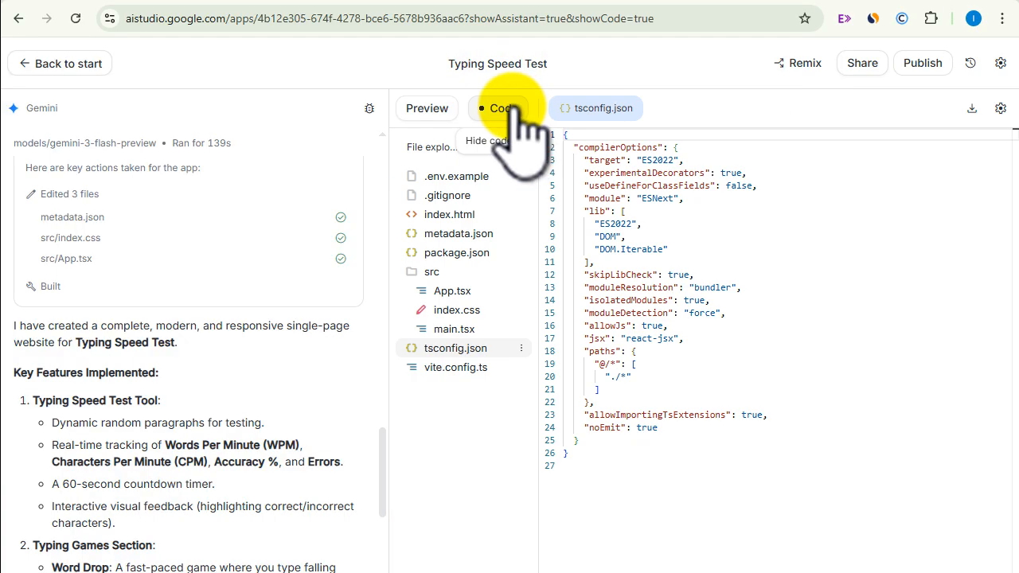
{"action": "left_click", "coordinate": [431, 110]}
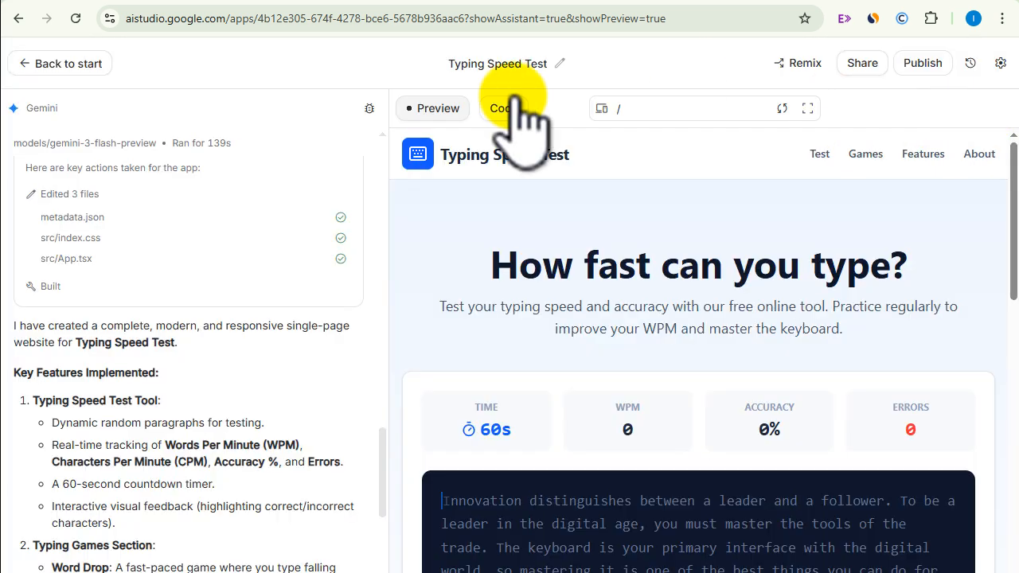
{"action": "left_click", "coordinate": [923, 66]}
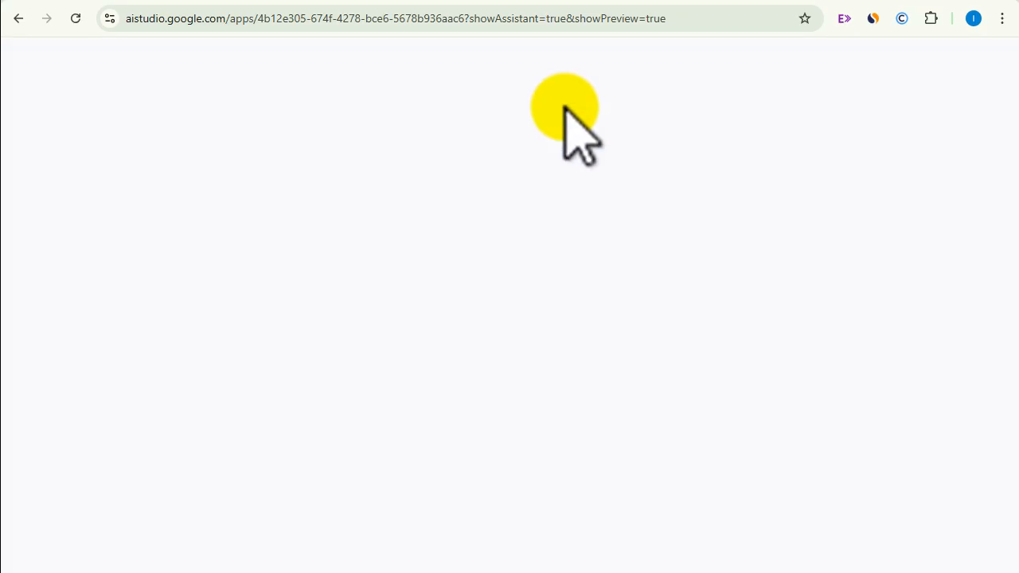
Download the Typing Speed Test app's source code as a ZIP and check it in the recent download history.
{"action": "left_click", "coordinate": [507, 114]}
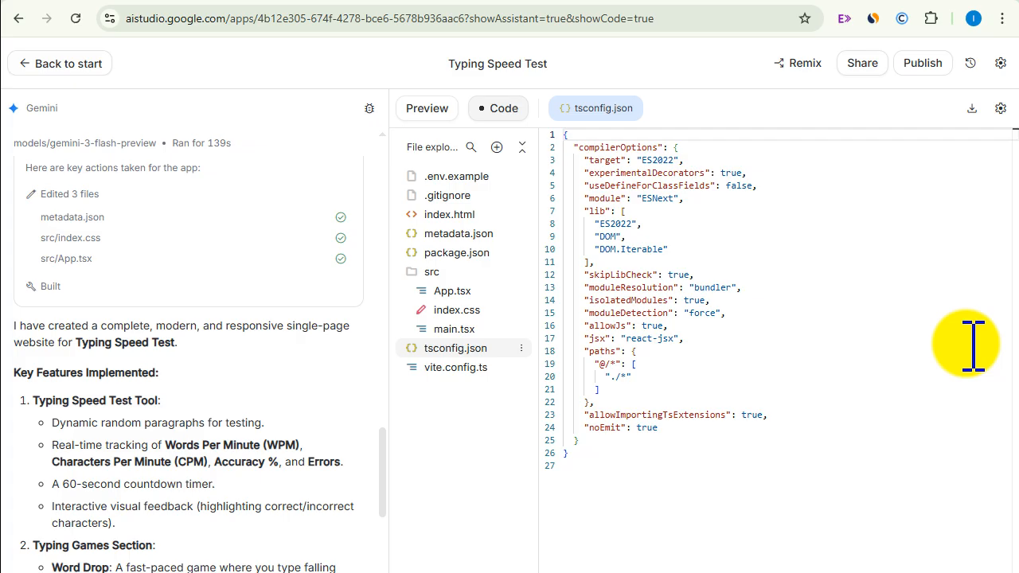
{"action": "left_click", "coordinate": [972, 109]}
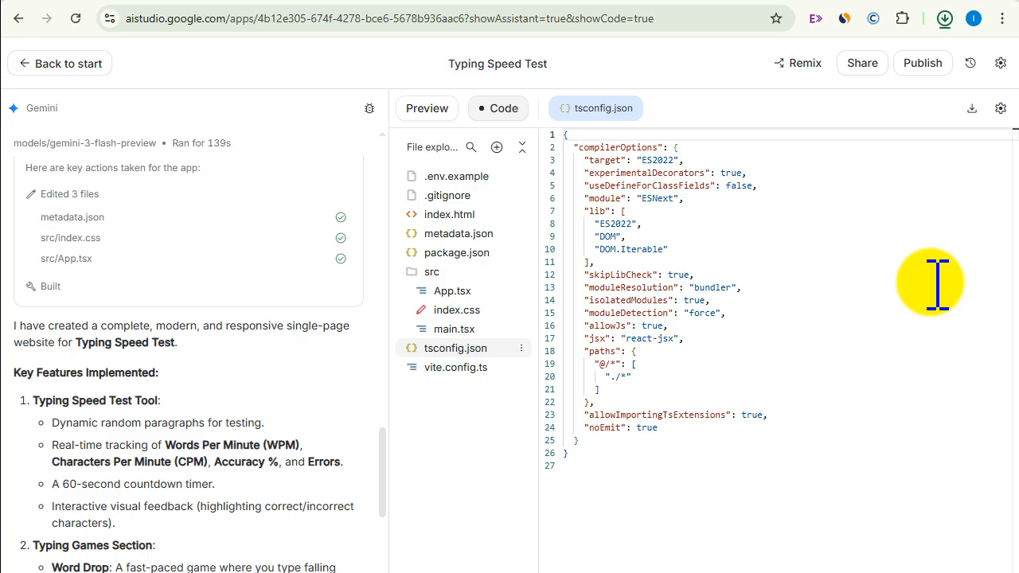
{"action": "left_click", "coordinate": [945, 17]}
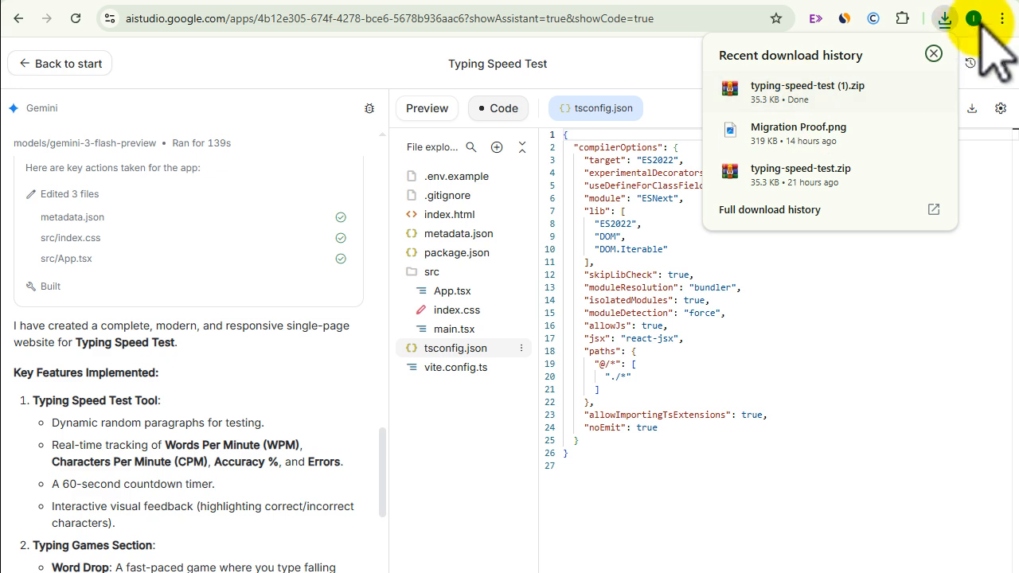
{"action": "left_click", "coordinate": [954, 33]}
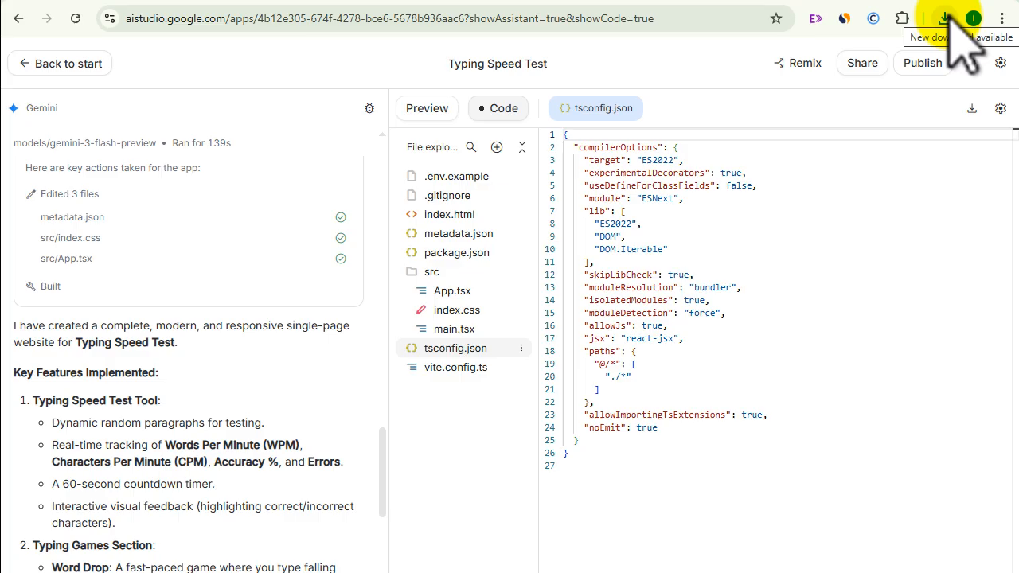
Open a new Incognito window and go to the it4you.pk website.
{"action": "left_click", "coordinate": [1002, 18]}
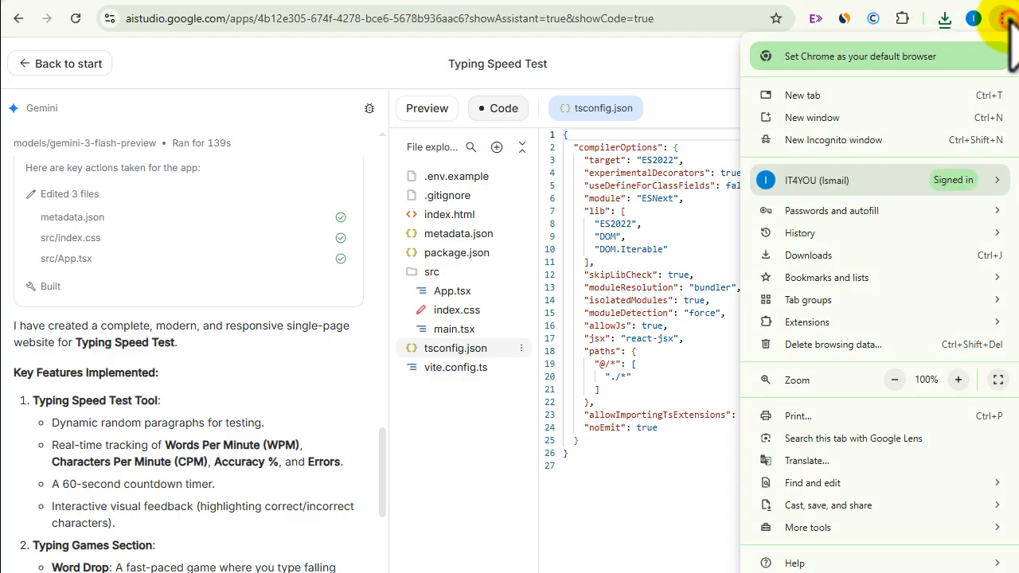
{"action": "left_click", "coordinate": [863, 142]}
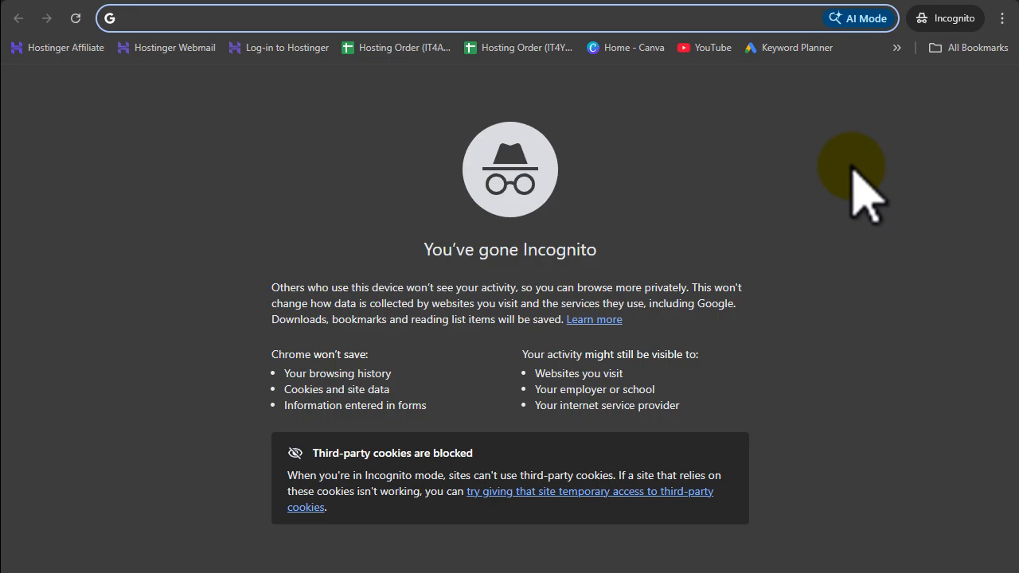
{"action": "type", "text": "it4yo"}
{"action": "key", "text": "BackSpace"}
{"action": "key", "text": "BackSpace"}
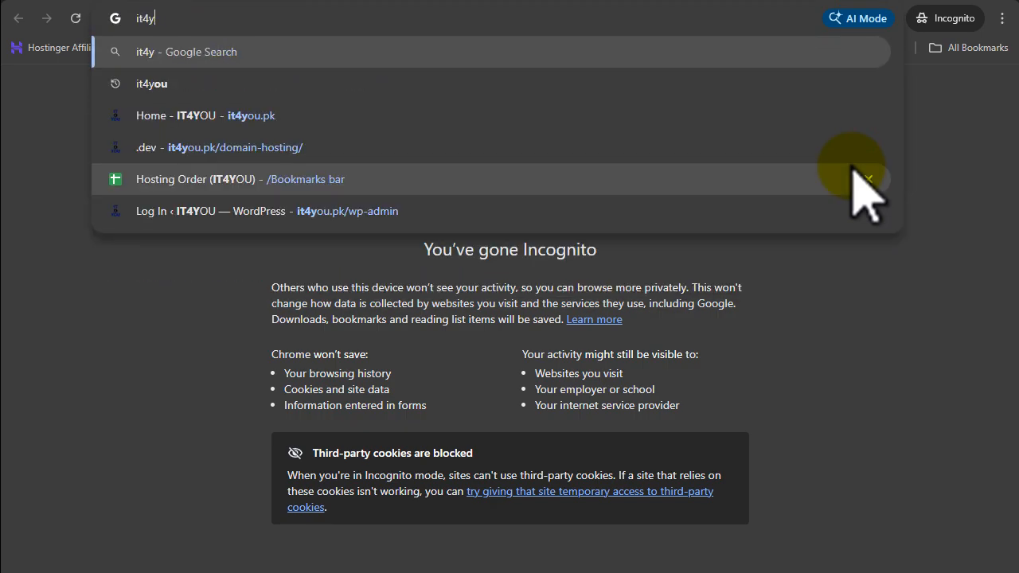
{"action": "type", "text": "ou"}
{"action": "key", "text": "Return"}
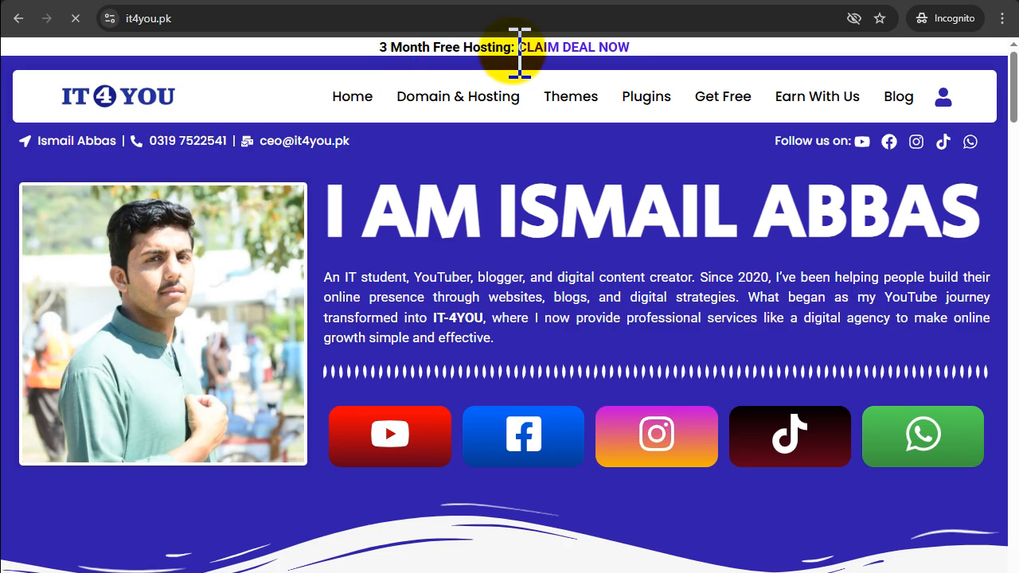
Open the 3 Month Free Hosting deal link in a new tab and continue to the Hostinger site despite the insecure connection.
{"action": "right_click", "coordinate": [605, 49]}
{"action": "left_click", "coordinate": [666, 65]}
{"action": "left_click", "coordinate": [239, 1]}
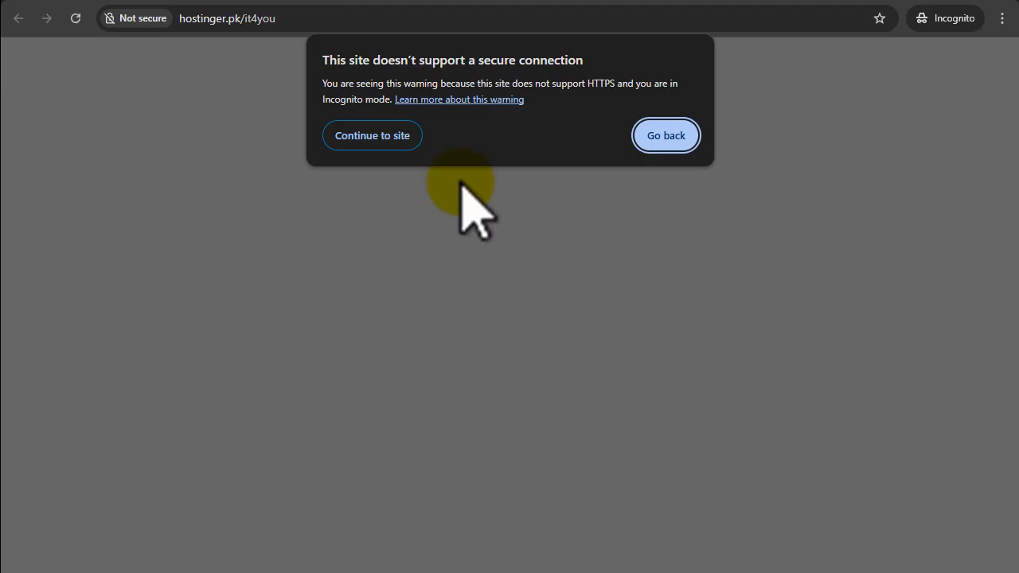
{"action": "left_click", "coordinate": [375, 139]}
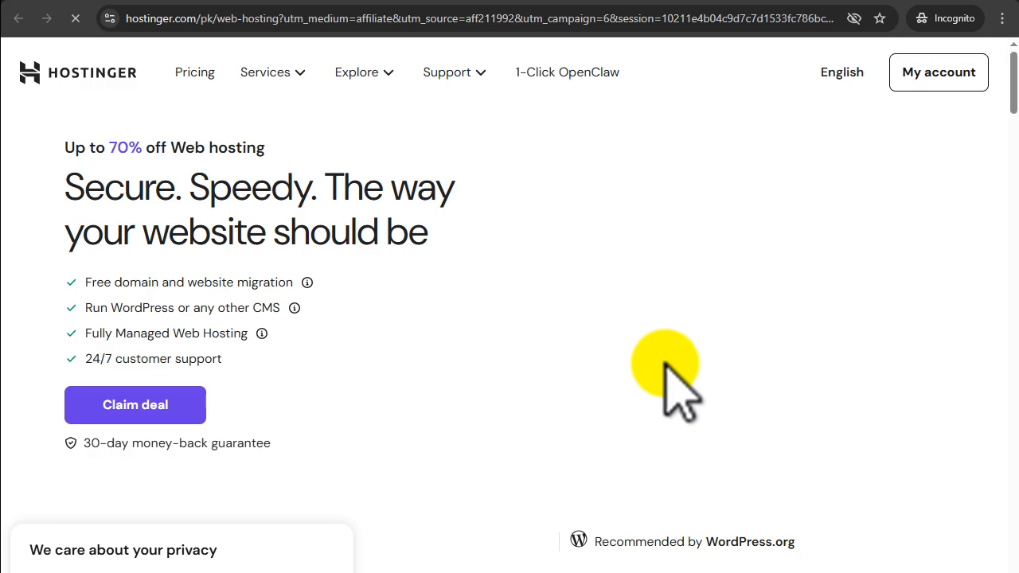
Claim the Hostinger web hosting deal, compare the 48-month plans and choose the Business plan.
{"action": "left_click", "coordinate": [166, 409]}
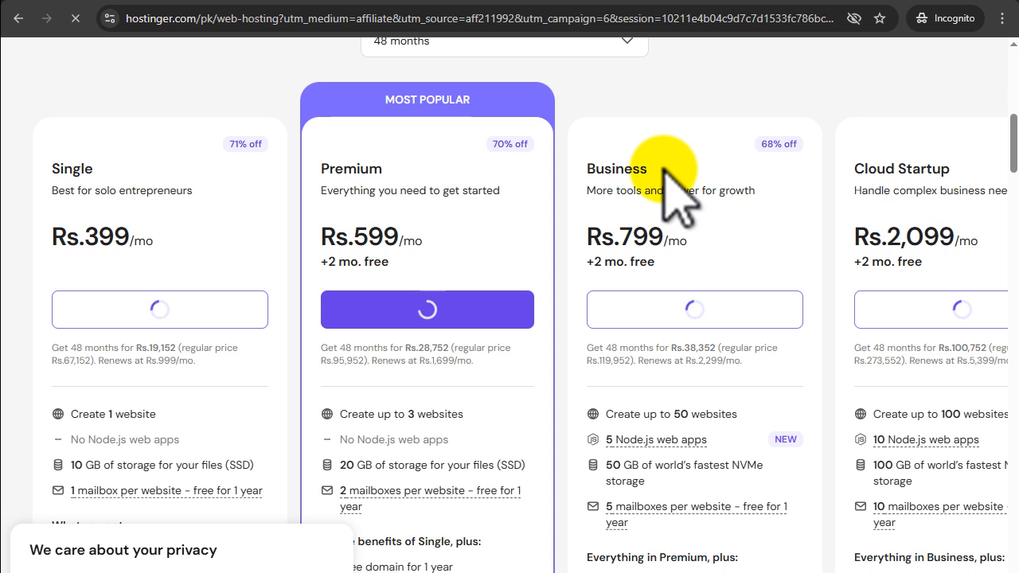
{"action": "scroll", "coordinate": [664, 171], "scroll_direction": "up", "scroll_amount": 3}
{"action": "scroll", "coordinate": [692, 469], "scroll_direction": "down", "scroll_amount": 4}
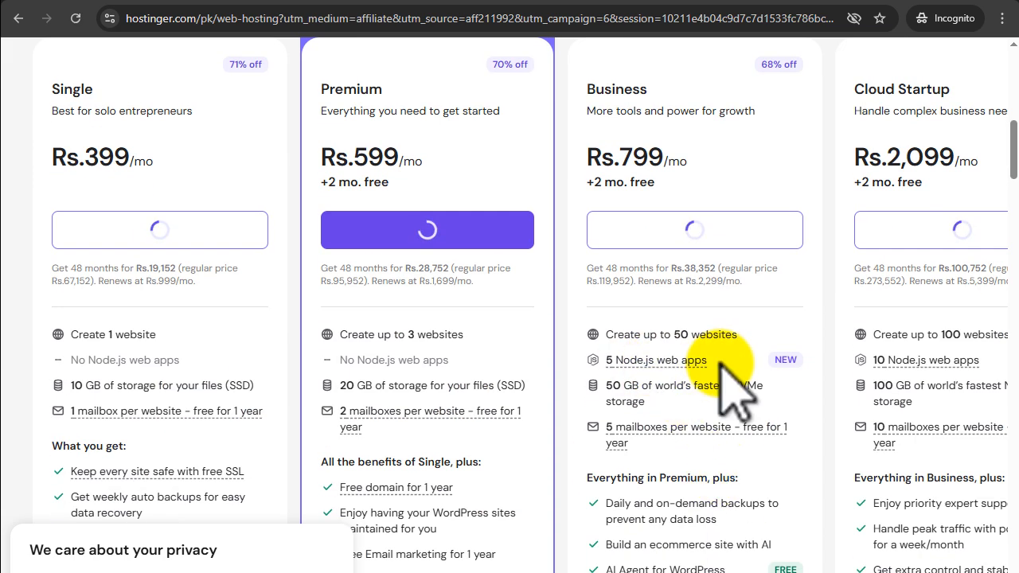
{"action": "scroll", "coordinate": [580, 409], "scroll_direction": "up", "scroll_amount": 4}
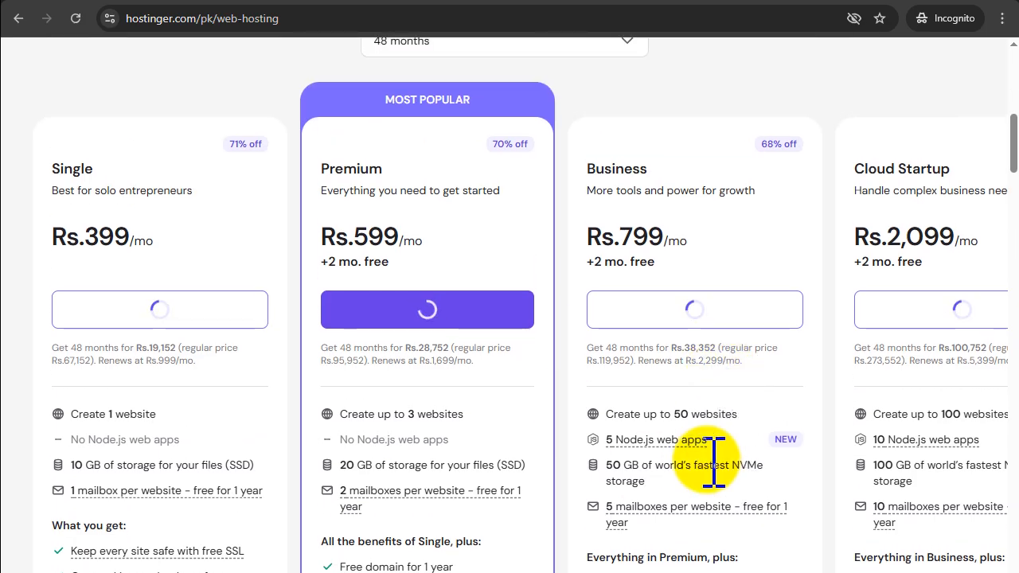
{"action": "scroll", "coordinate": [898, 315], "scroll_direction": "down", "scroll_amount": 3}
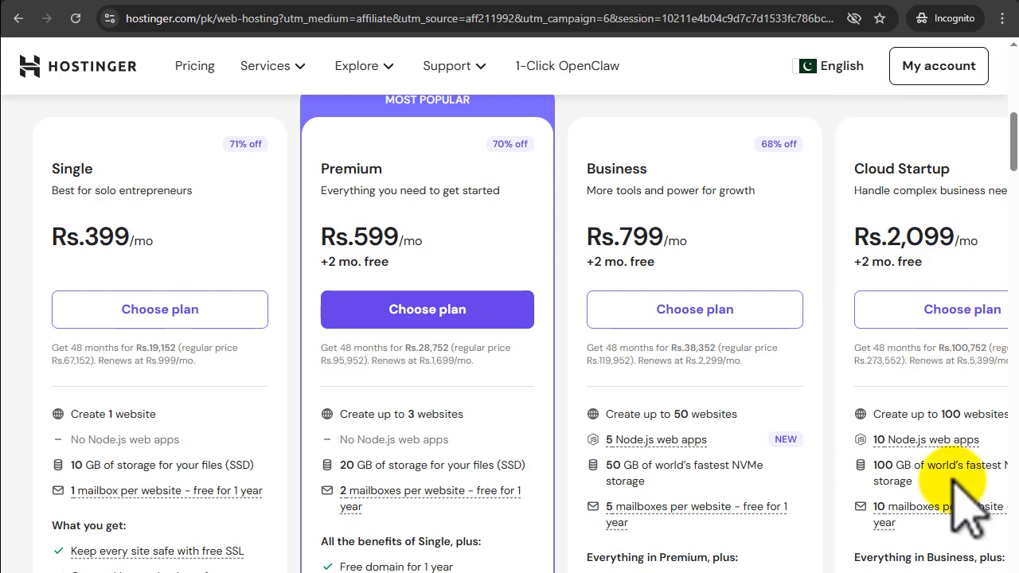
{"action": "left_click", "coordinate": [700, 310]}
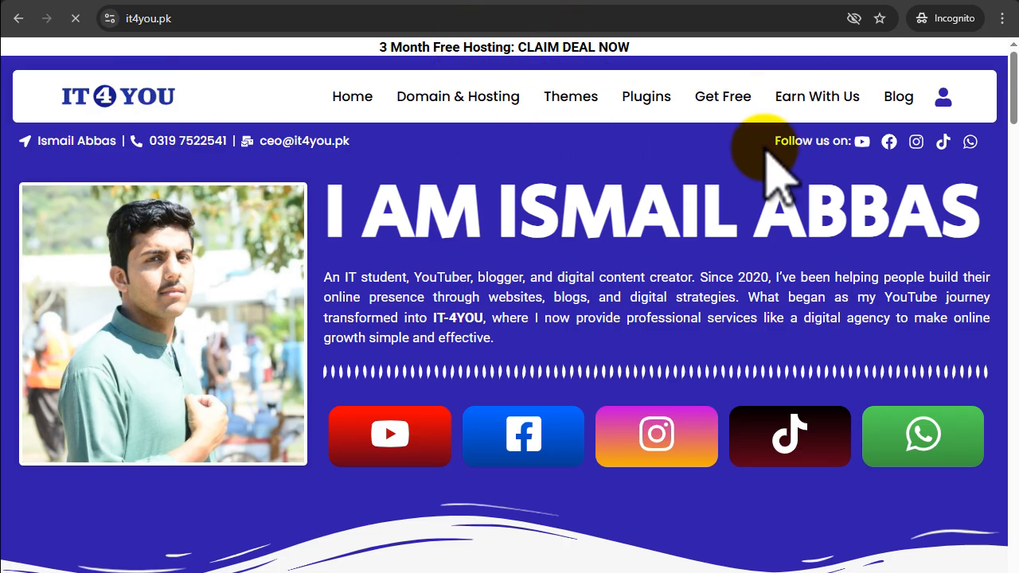
Open the Get Free page on it4you.pk and examine the free website creation offer and the steps for claiming it.
{"action": "left_click", "coordinate": [710, 96]}
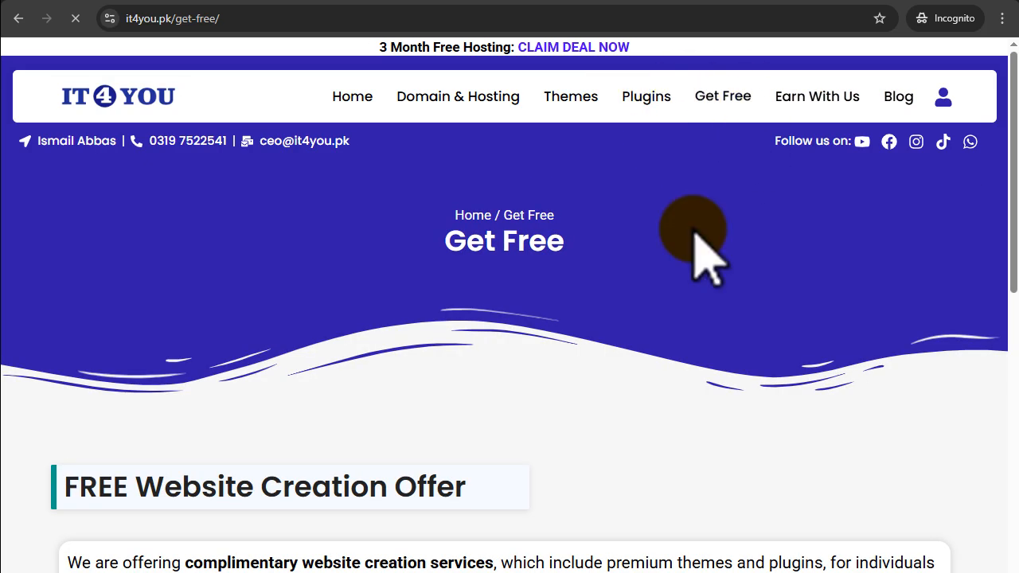
{"action": "scroll", "coordinate": [773, 342], "scroll_direction": "down", "scroll_amount": 4}
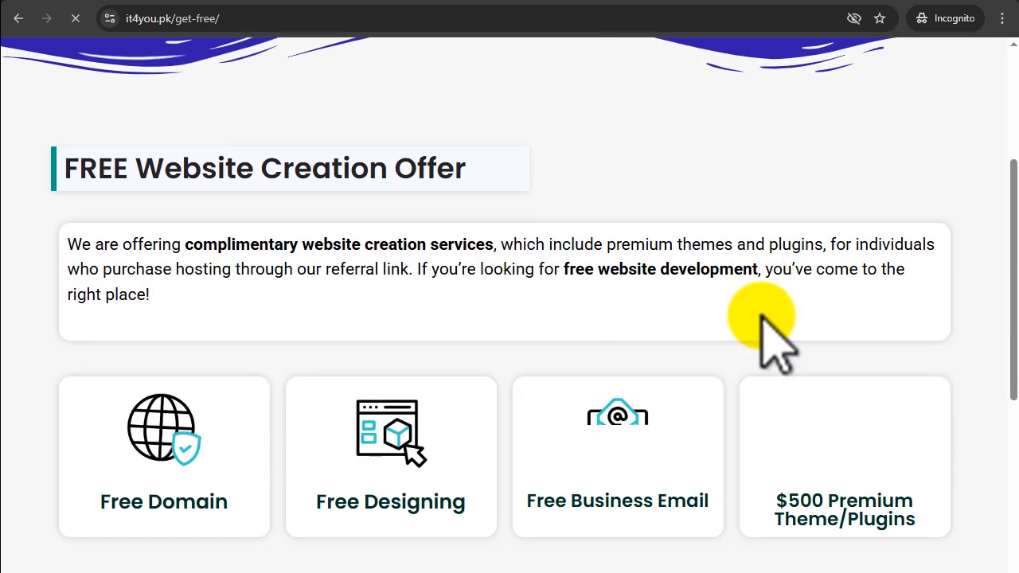
{"action": "scroll", "coordinate": [773, 341], "scroll_direction": "down", "scroll_amount": 6}
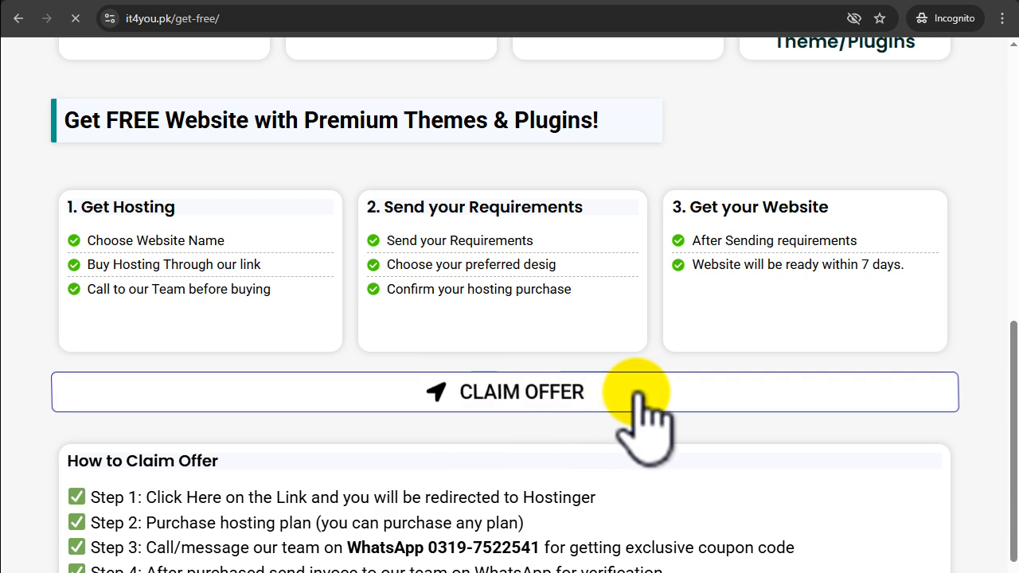
{"action": "scroll", "coordinate": [647, 402], "scroll_direction": "up", "scroll_amount": 4}
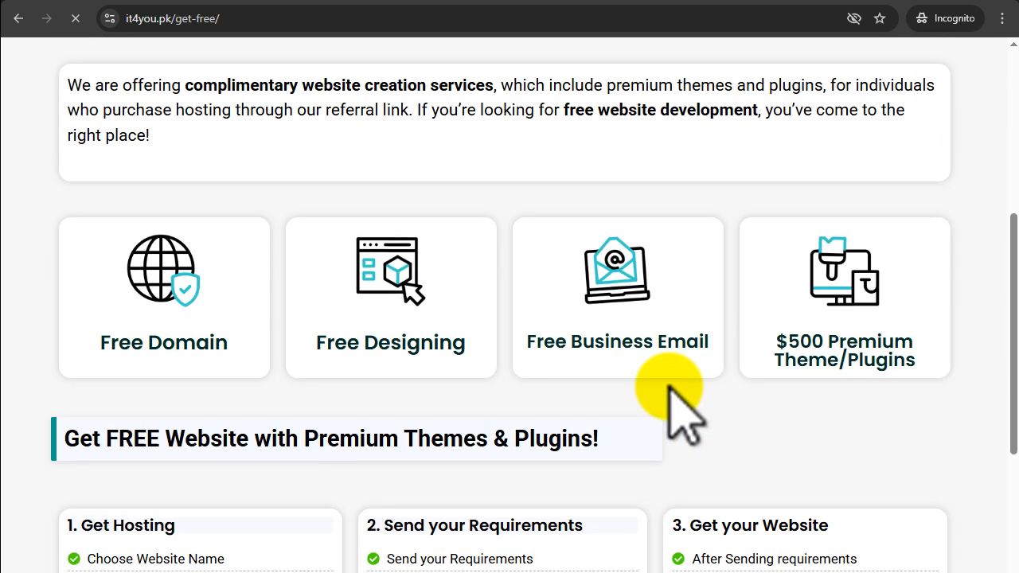
{"action": "scroll", "coordinate": [671, 393], "scroll_direction": "down", "scroll_amount": 6}
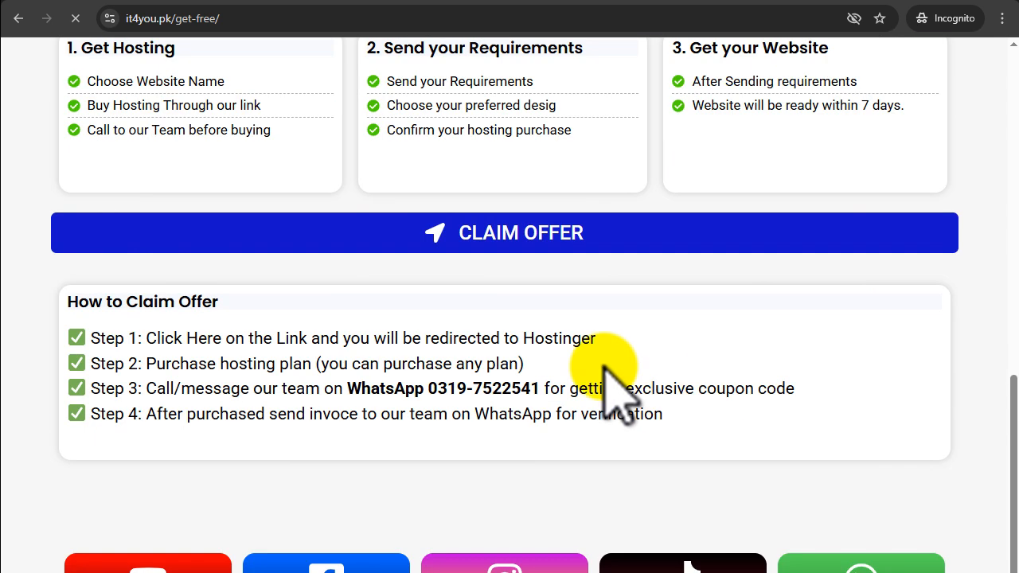
{"action": "left_click_drag", "start_coordinate": [355, 388], "coordinate": [530, 414]}
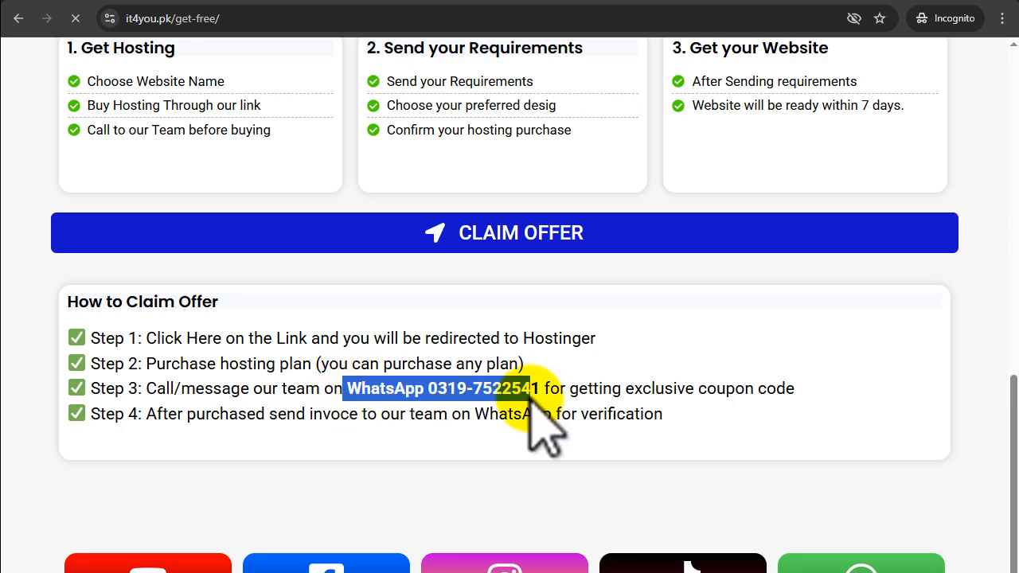
{"action": "left_click", "coordinate": [551, 392]}
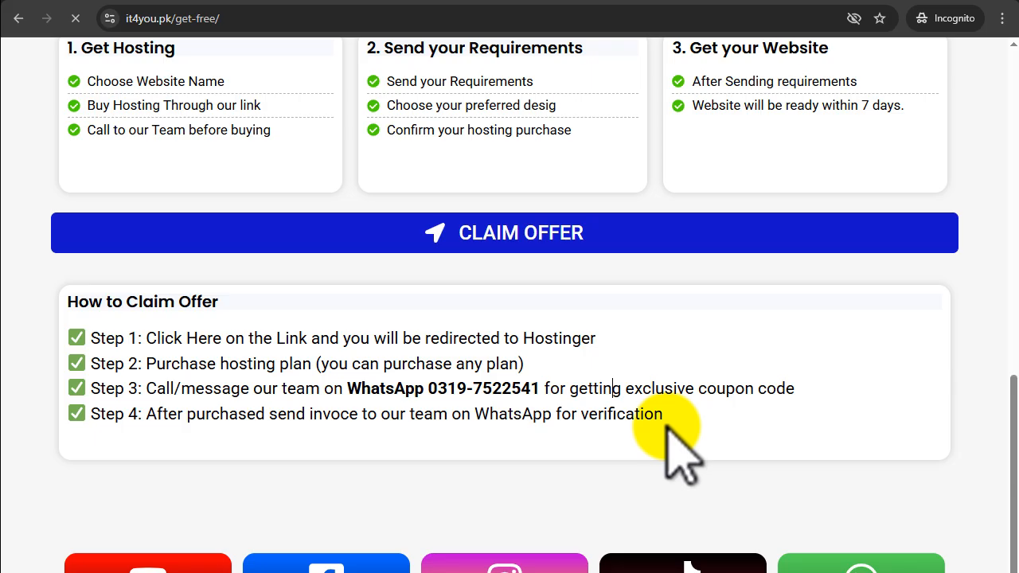
Return to the Hostinger cart and set the Business plan's period to 12 months.
{"action": "scroll", "coordinate": [680, 446], "scroll_direction": "up", "scroll_amount": 4}
{"action": "scroll", "coordinate": [680, 454], "scroll_direction": "up", "scroll_amount": 1}
{"action": "scroll", "coordinate": [680, 445], "scroll_direction": "up", "scroll_amount": 1}
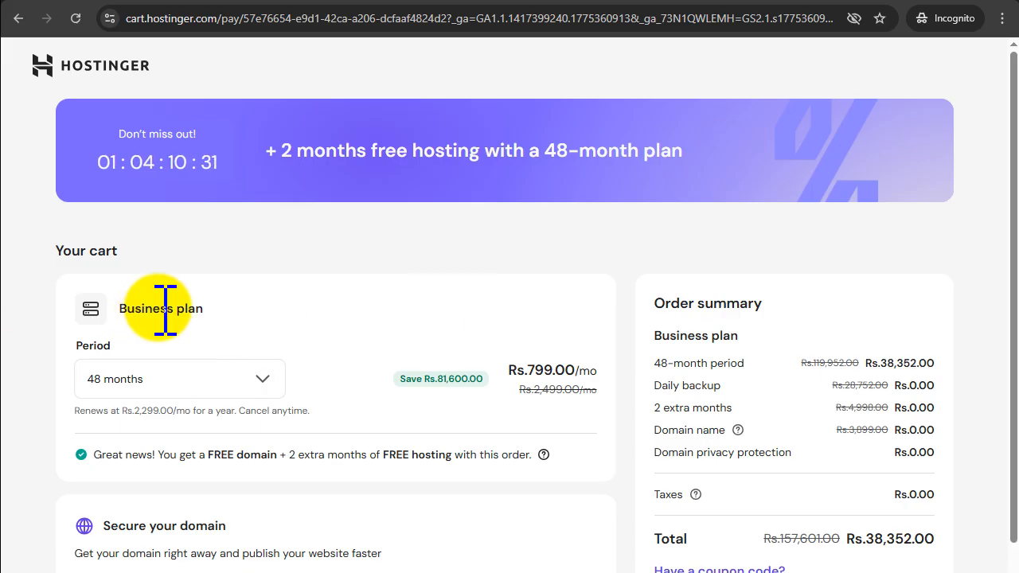
{"action": "scroll", "coordinate": [294, 286], "scroll_direction": "down", "scroll_amount": 1}
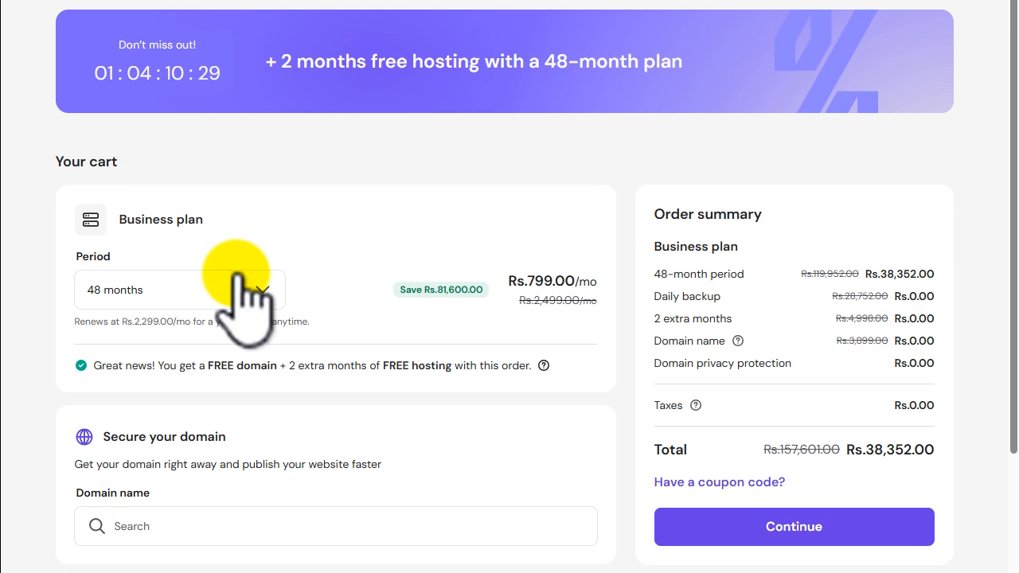
{"action": "left_click", "coordinate": [210, 292]}
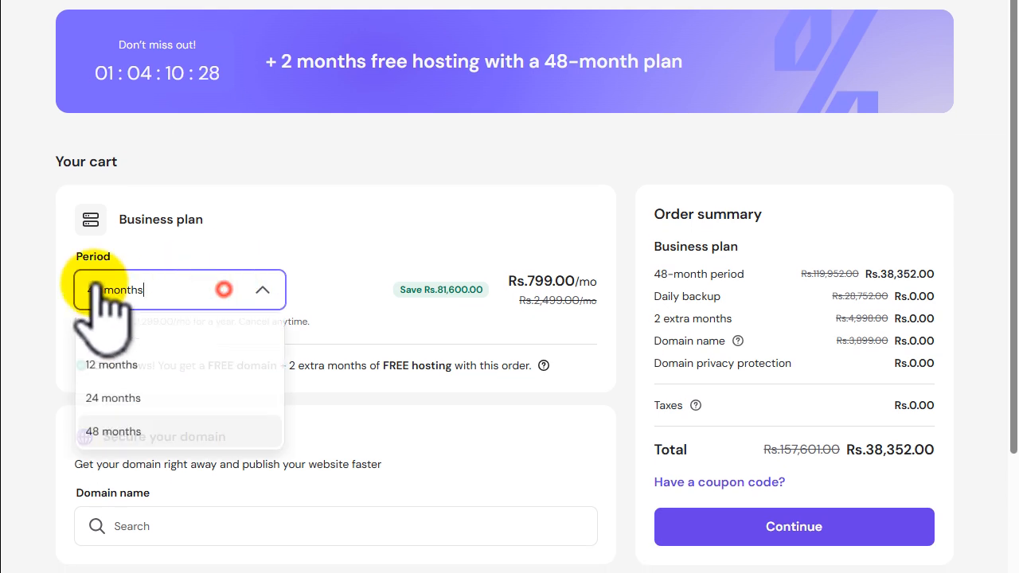
{"action": "left_click", "coordinate": [169, 371]}
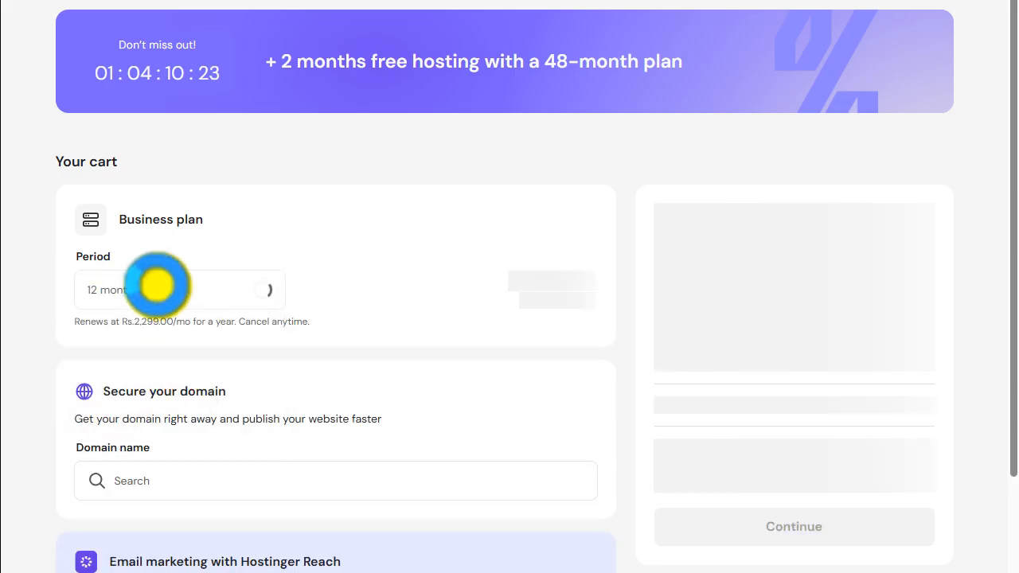
Apply the coupon code IT4YOU to the hosting order and check its discount line in the order summary.
{"action": "left_click", "coordinate": [717, 460]}
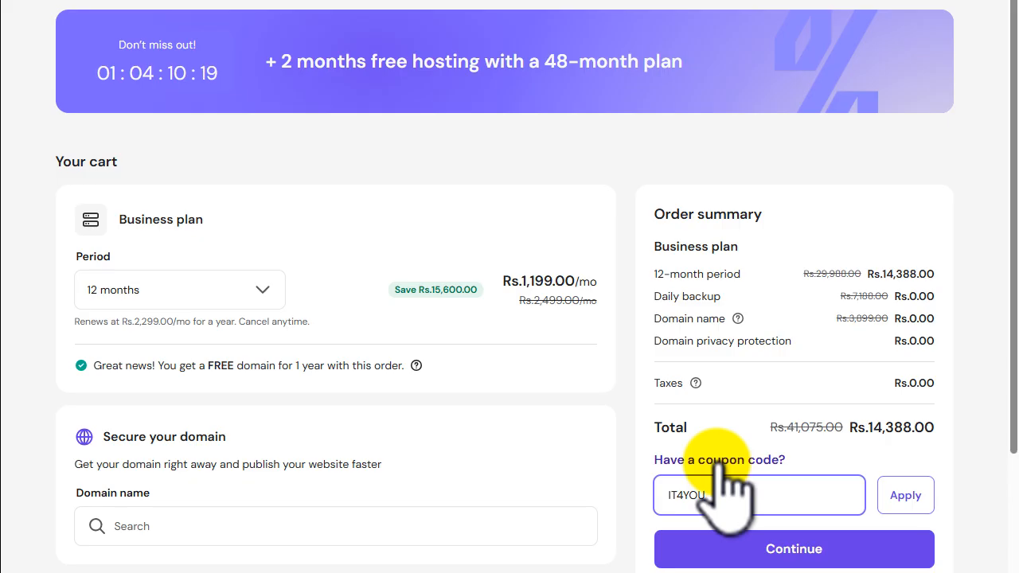
{"action": "left_click", "coordinate": [909, 496]}
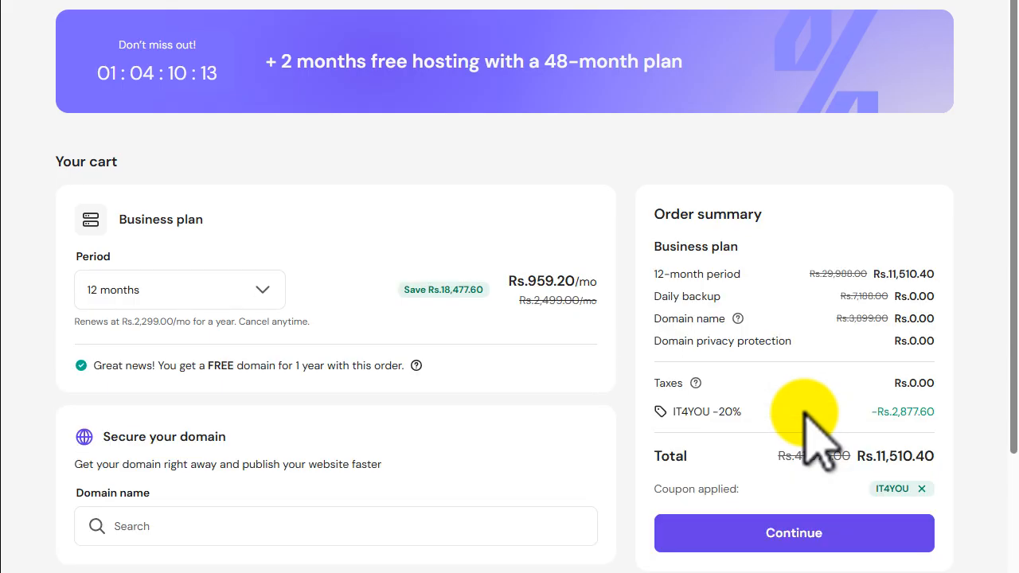
{"action": "left_click_drag", "start_coordinate": [677, 412], "coordinate": [748, 418]}
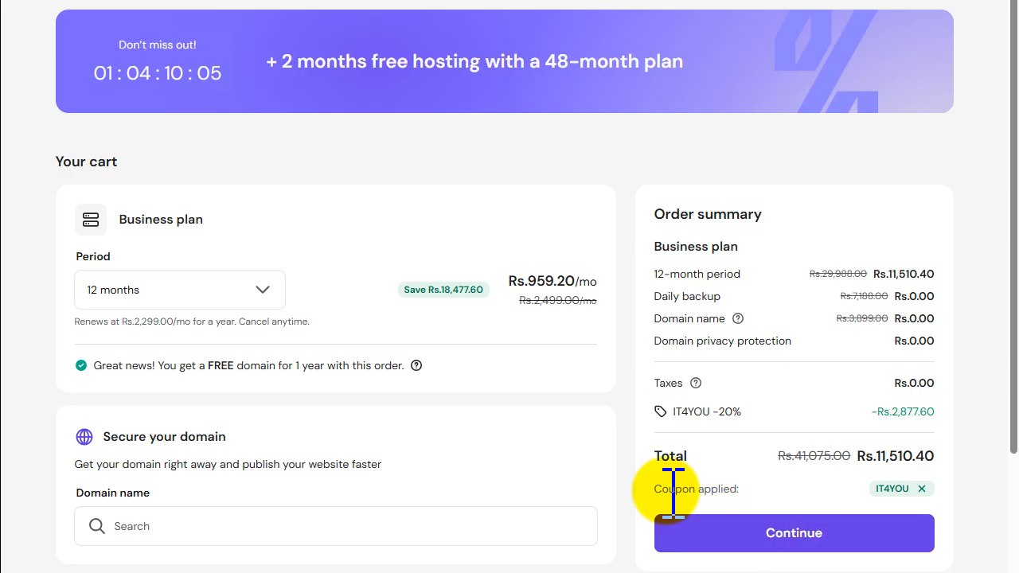
Switch to the Hostinger account in the other Chrome window and view the domain portfolio.
{"action": "mouse_move", "coordinate": [406, 572]}
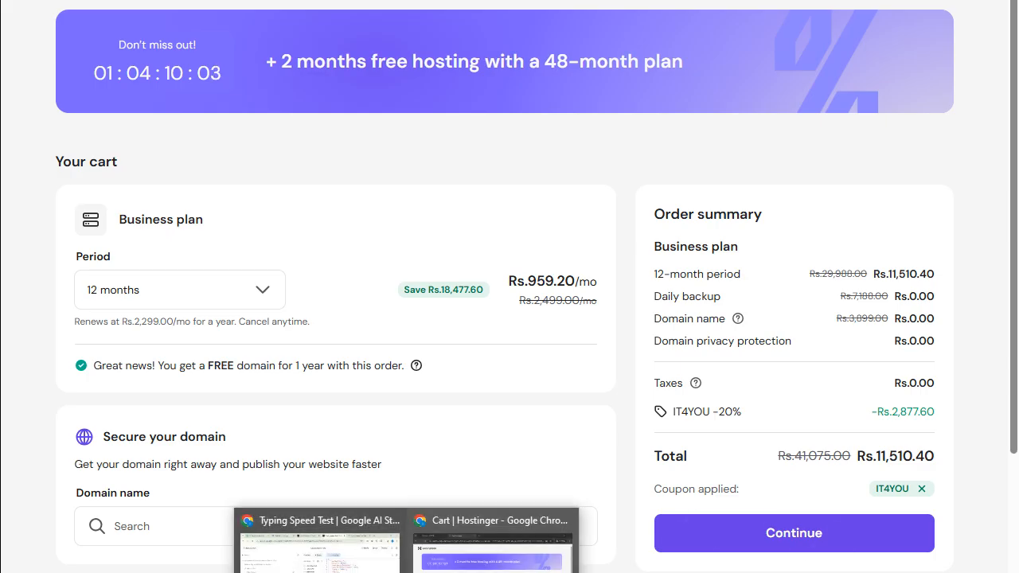
{"action": "left_click", "coordinate": [350, 569]}
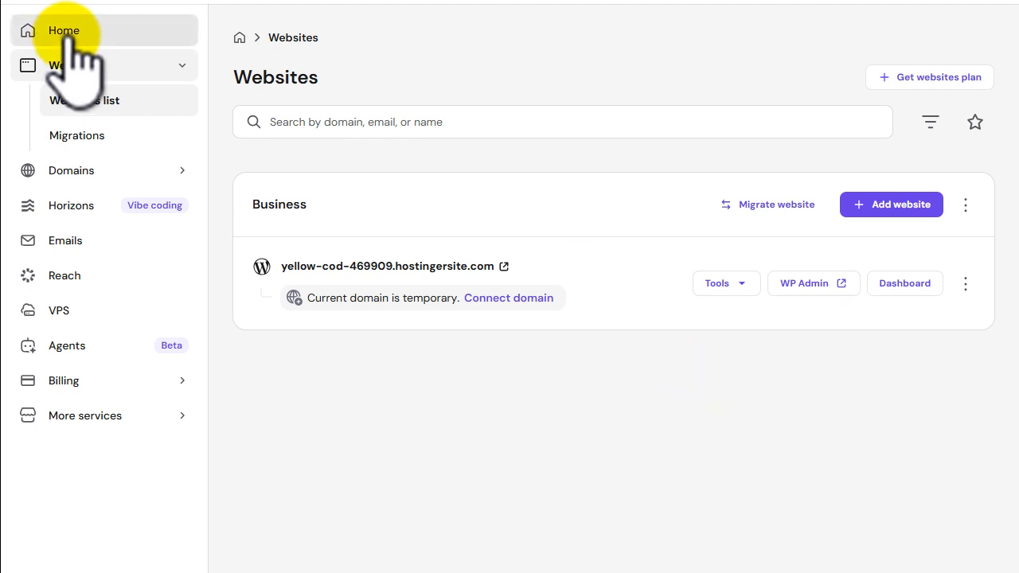
{"action": "left_click", "coordinate": [86, 172]}
{"action": "left_click", "coordinate": [103, 140]}
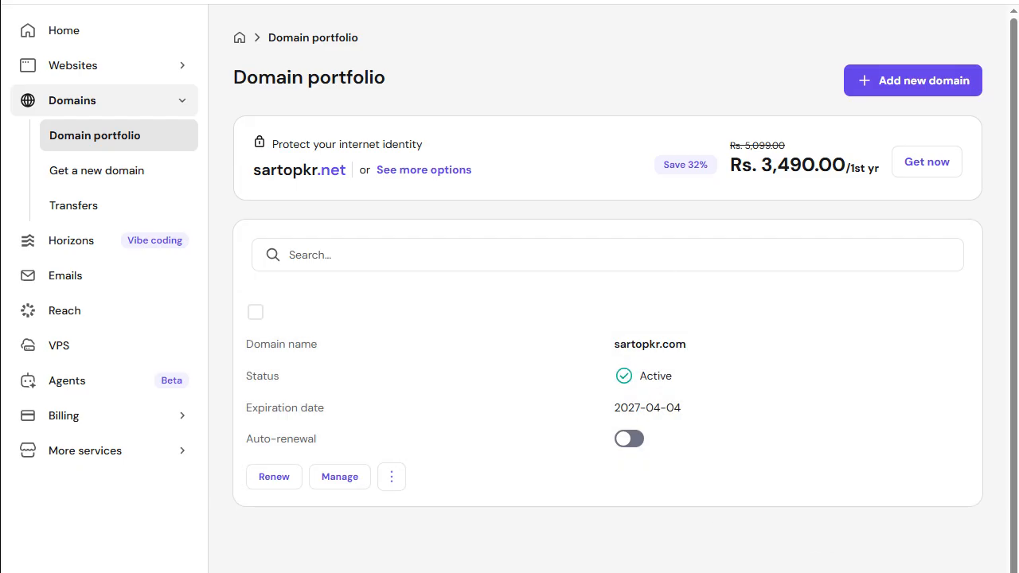
Switch to YouTube and look through the videos in IT4YOU's Hostinger playlist.
{"action": "left_click", "coordinate": [493, 541]}
{"action": "scroll", "coordinate": [329, 539], "scroll_direction": "up", "scroll_amount": 1}
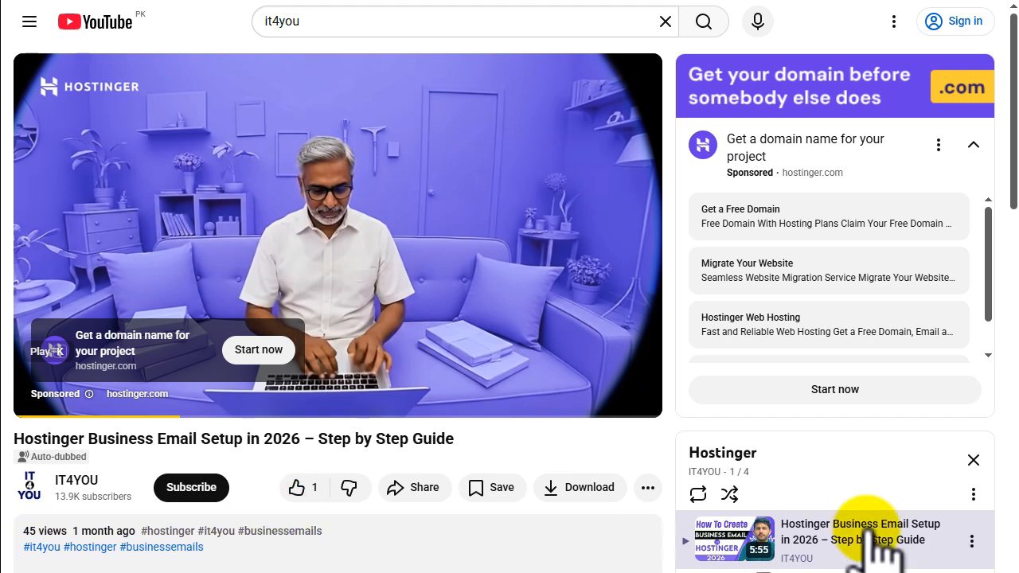
{"action": "scroll", "coordinate": [812, 387], "scroll_direction": "down", "scroll_amount": 3}
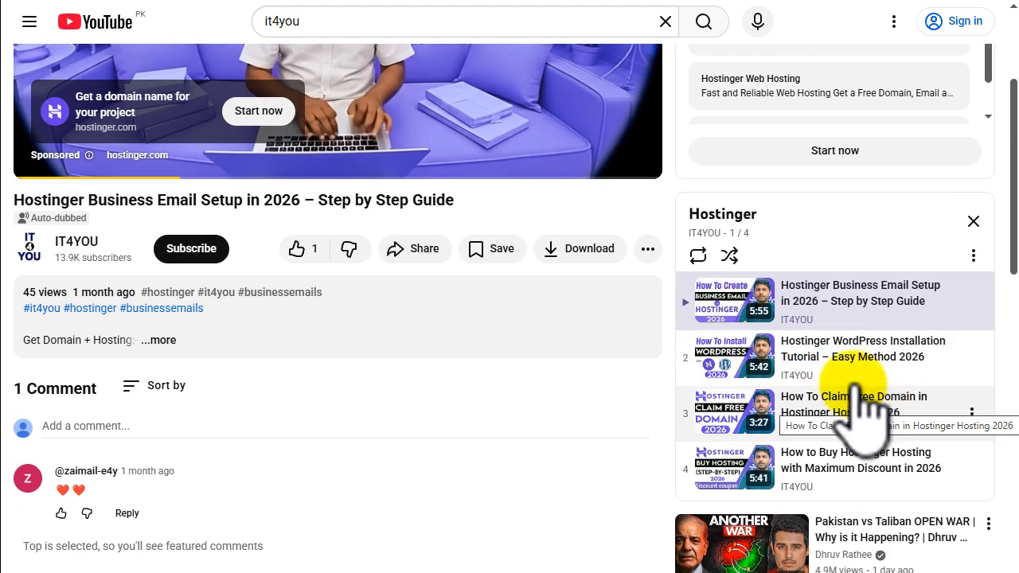
{"action": "scroll", "coordinate": [892, 426], "scroll_direction": "up", "scroll_amount": 2}
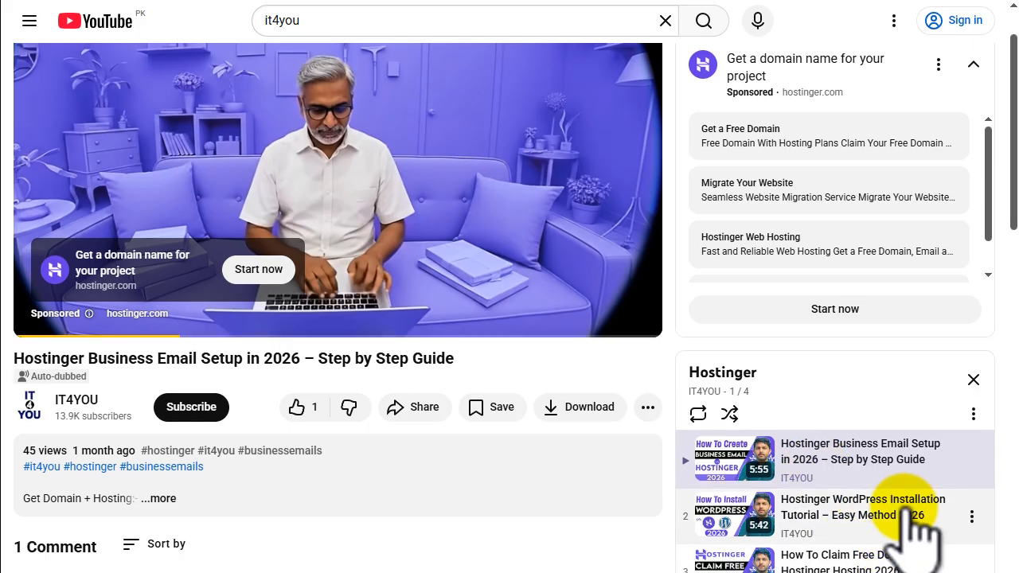
{"action": "scroll", "coordinate": [865, 546], "scroll_direction": "down", "scroll_amount": 1}
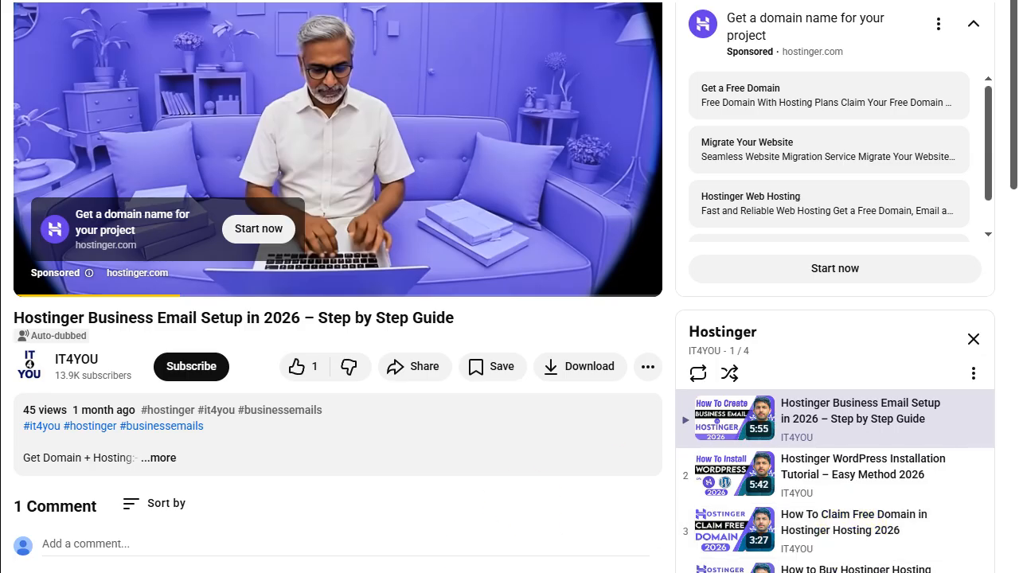
Return to the Hostinger account's websites list and add a Node.js Web App under the Business plan.
{"action": "mouse_move", "coordinate": [406, 572]}
{"action": "left_click", "coordinate": [318, 566]}
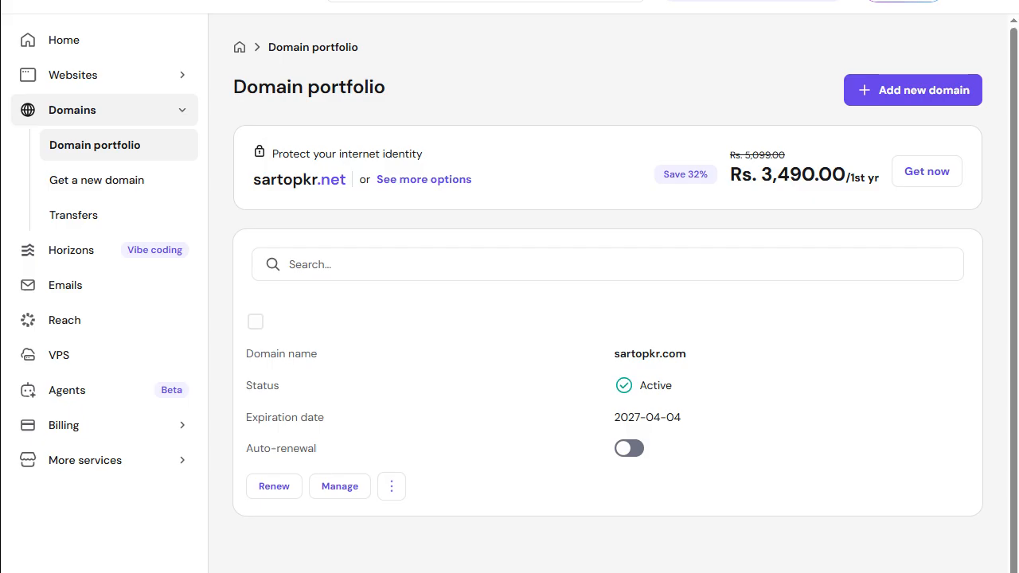
{"action": "left_click", "coordinate": [70, 74]}
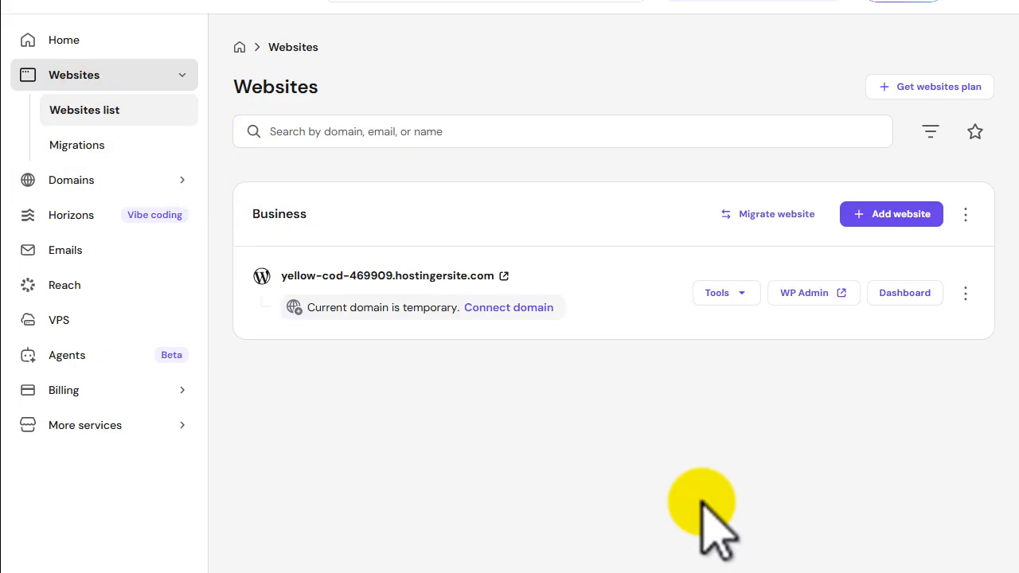
{"action": "left_click", "coordinate": [870, 215]}
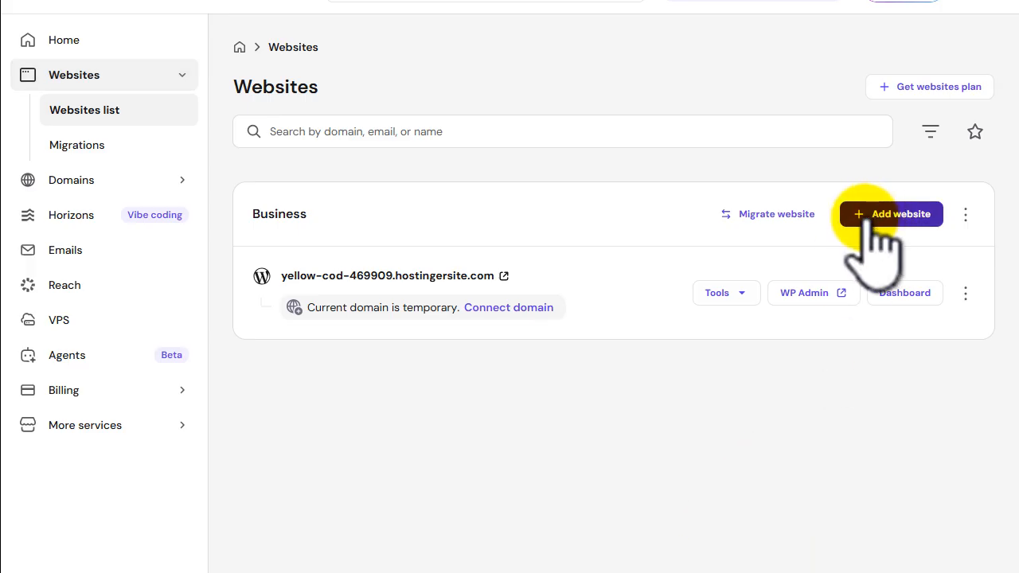
{"action": "left_click", "coordinate": [915, 207]}
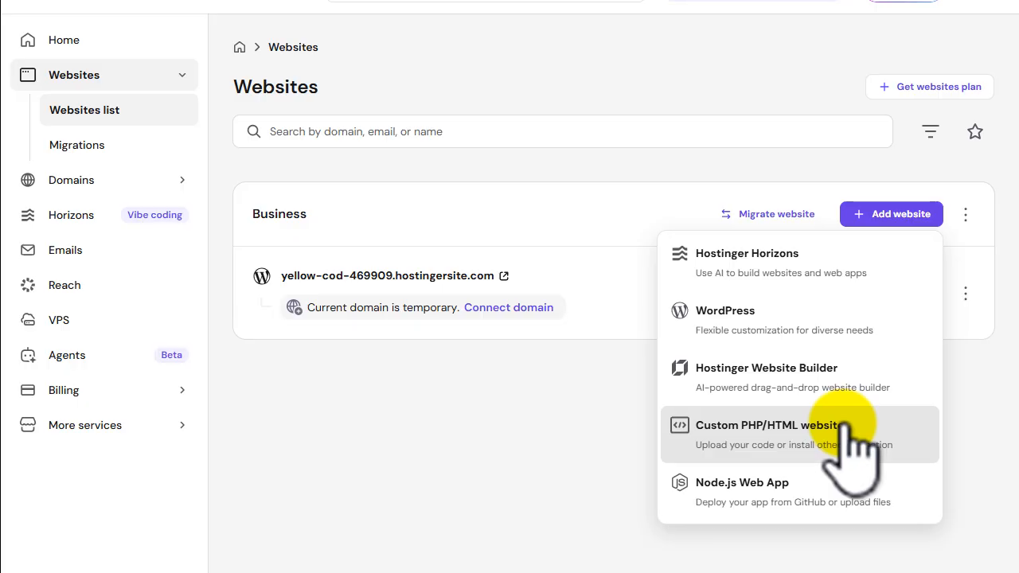
{"action": "left_click", "coordinate": [806, 479]}
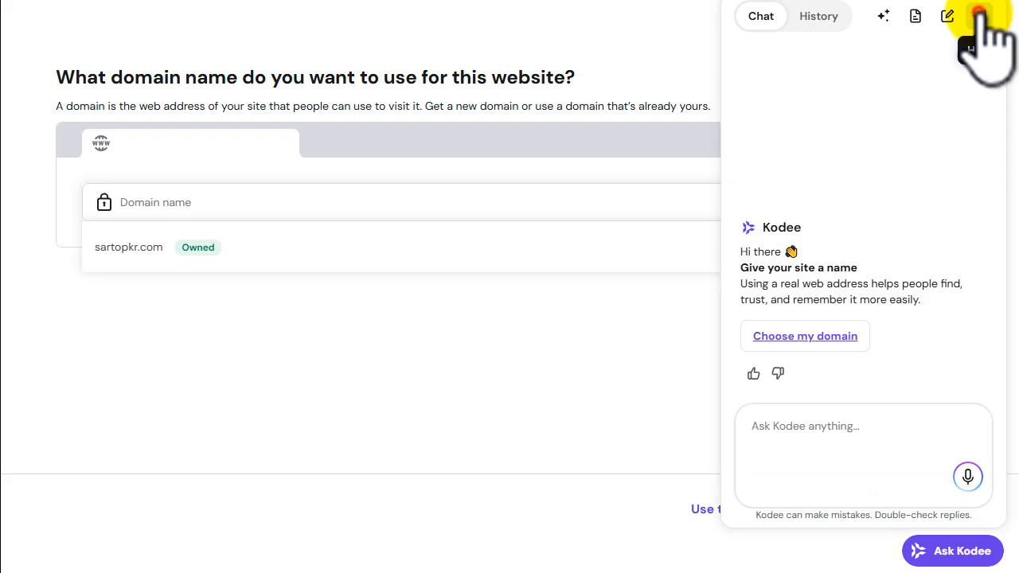
Dismiss the Kodee chat, use a temporary domain for the website and choose deployment by uploading files.
{"action": "left_click", "coordinate": [980, 16]}
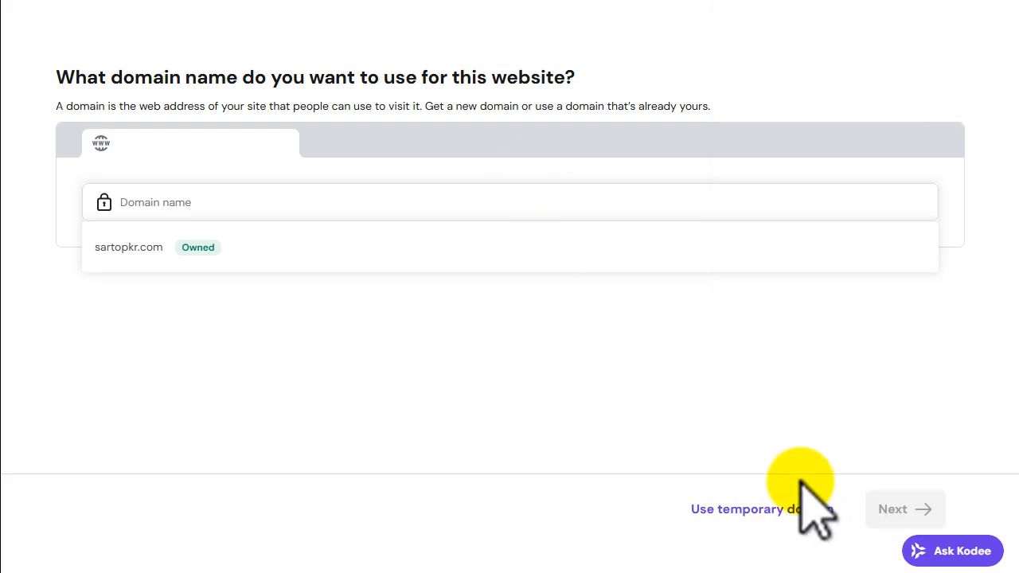
{"action": "left_click", "coordinate": [767, 509]}
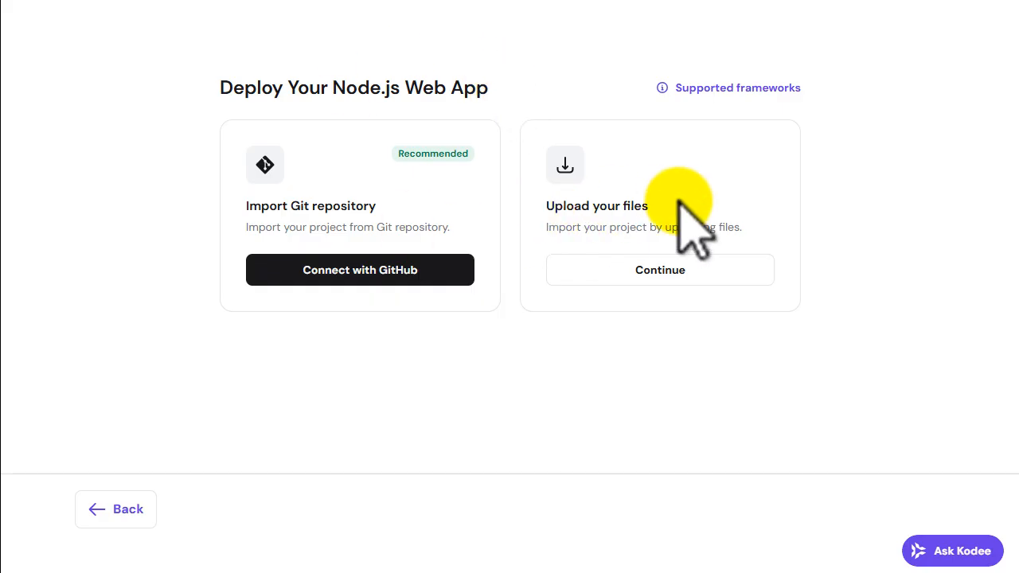
{"action": "left_click", "coordinate": [660, 270]}
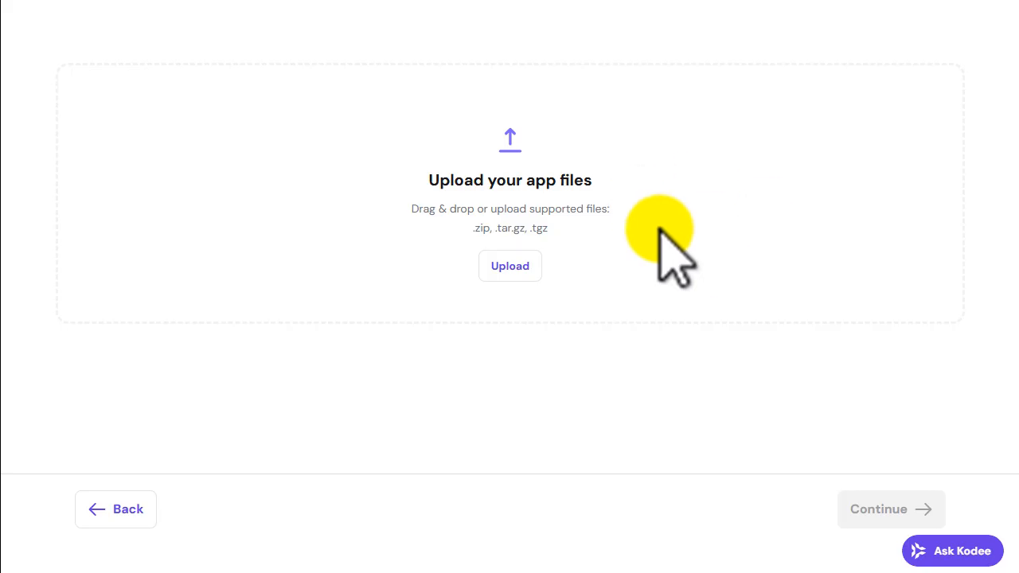
Upload the typing-speed-test (1) zip archive from the Downloads folder as the app files.
{"action": "left_click", "coordinate": [511, 265]}
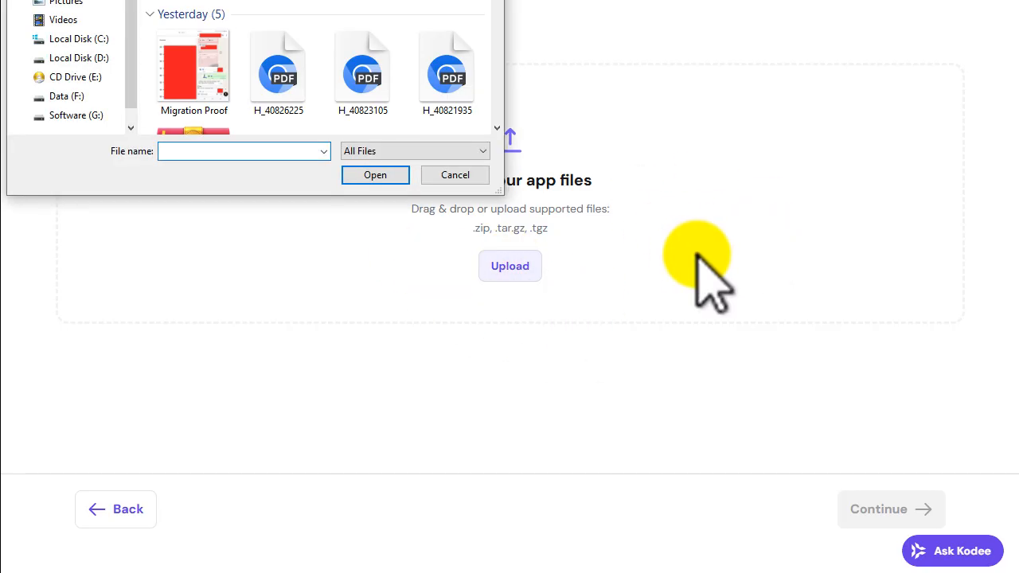
{"action": "left_click", "coordinate": [201, 155]}
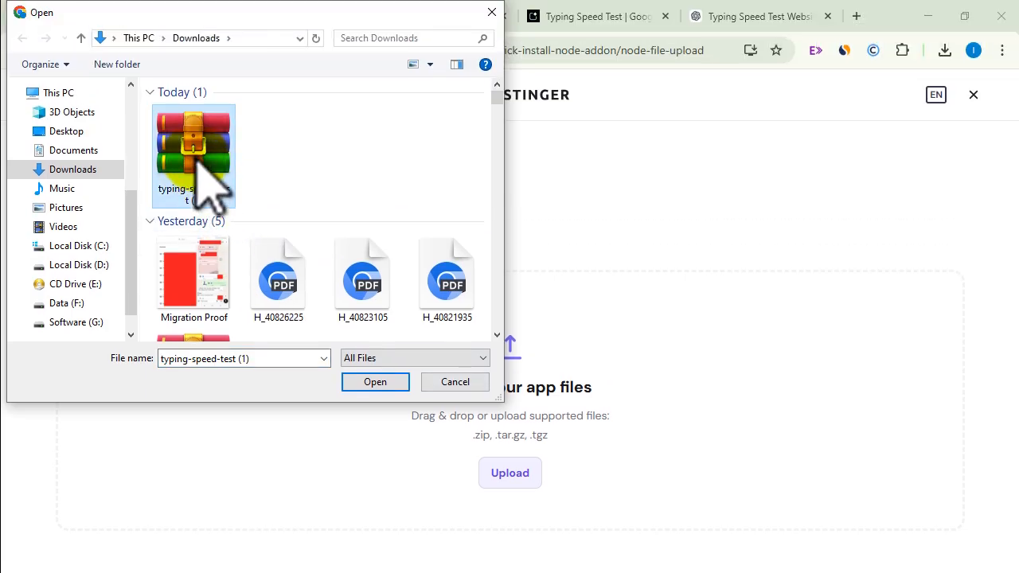
{"action": "left_click", "coordinate": [377, 382]}
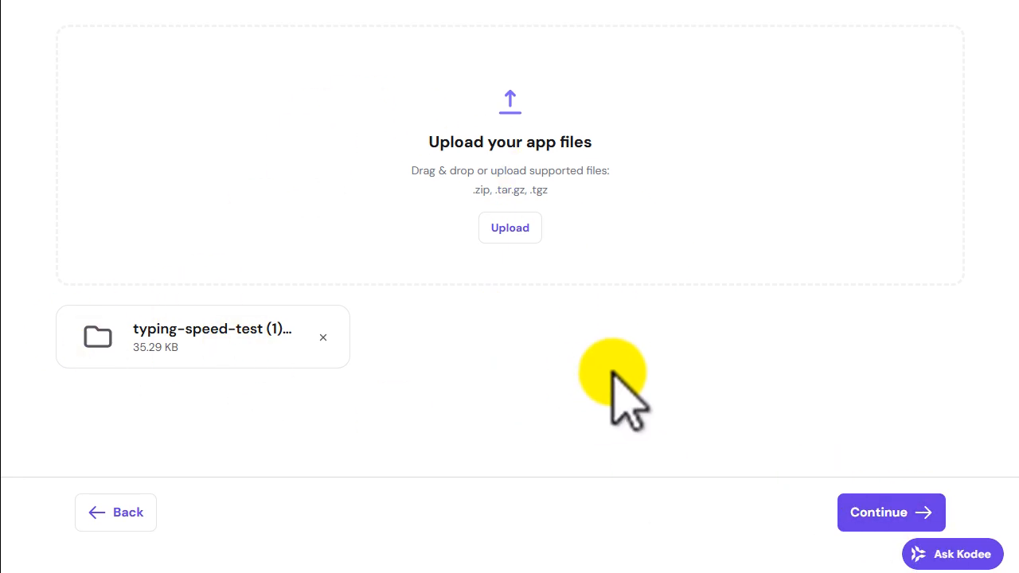
Deploy the app with the Express preset and Node version 22.x, and go to its dashboard.
{"action": "left_click", "coordinate": [880, 509]}
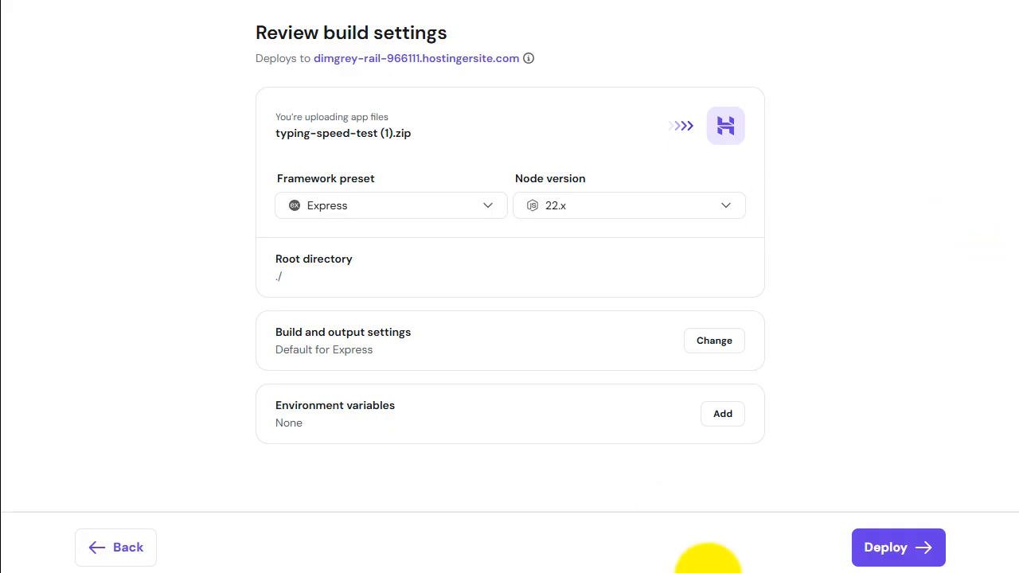
{"action": "left_click", "coordinate": [900, 547]}
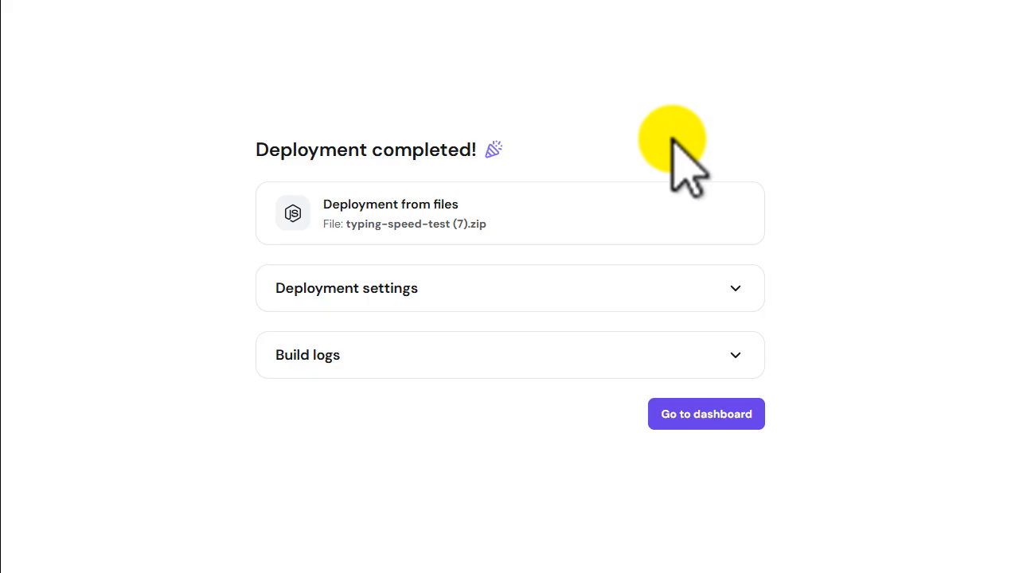
{"action": "left_click", "coordinate": [734, 419]}
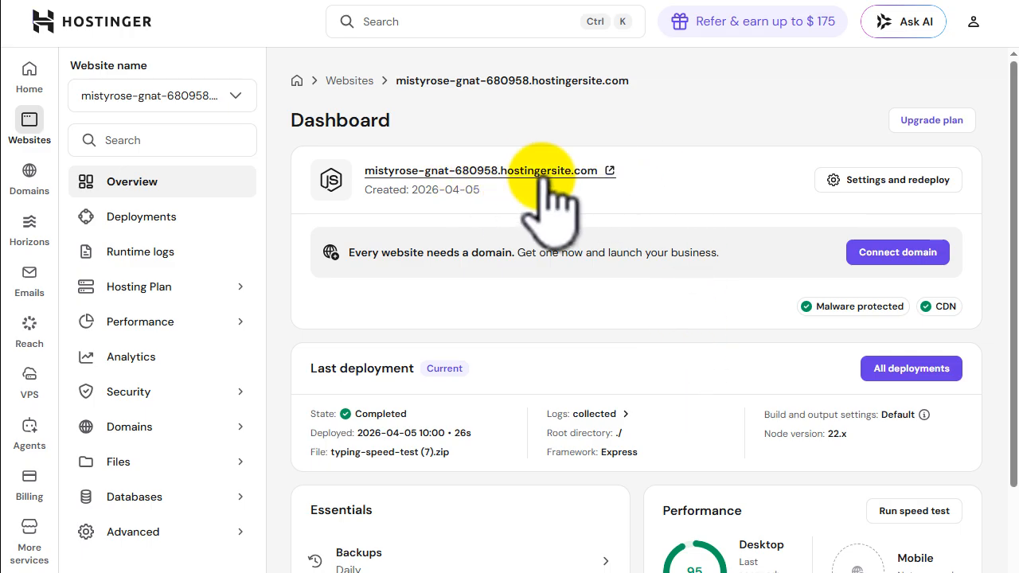
Open the deployed website from the dashboard and start a typing test to try it out.
{"action": "left_click", "coordinate": [609, 171]}
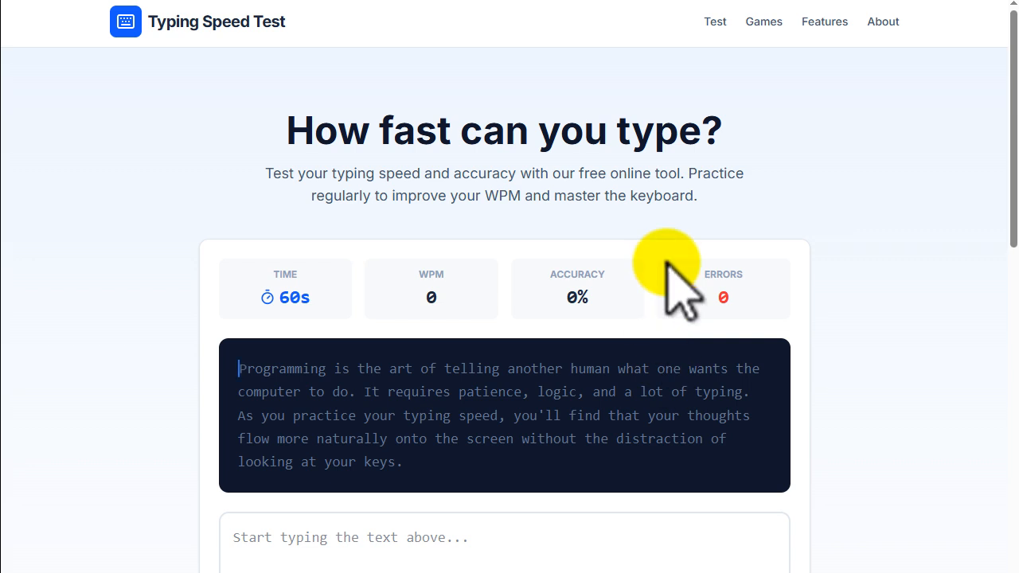
{"action": "scroll", "coordinate": [541, 334], "scroll_direction": "down", "scroll_amount": 3}
{"action": "scroll", "coordinate": [325, 313], "scroll_direction": "up", "scroll_amount": 2}
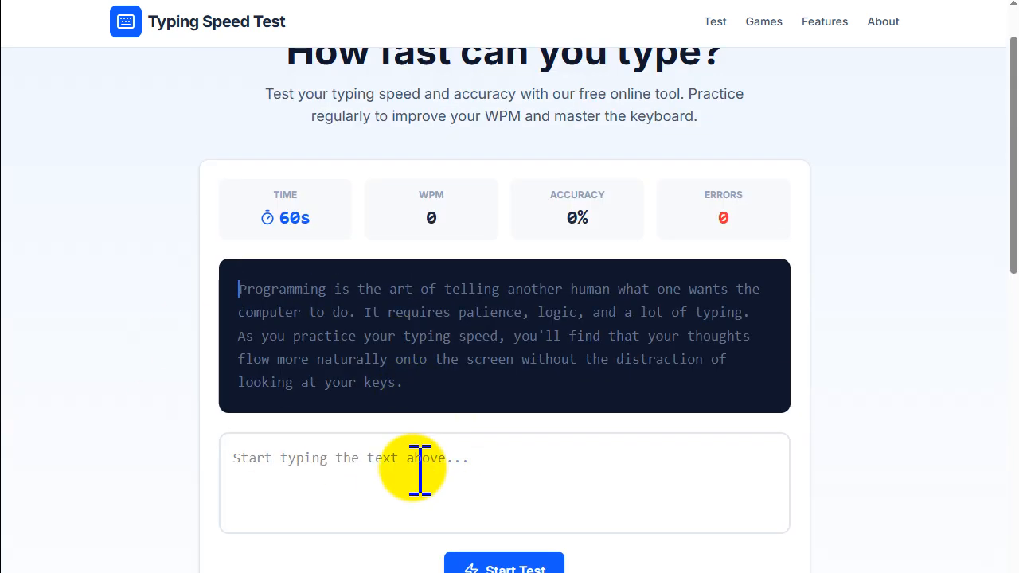
{"action": "left_click", "coordinate": [515, 568]}
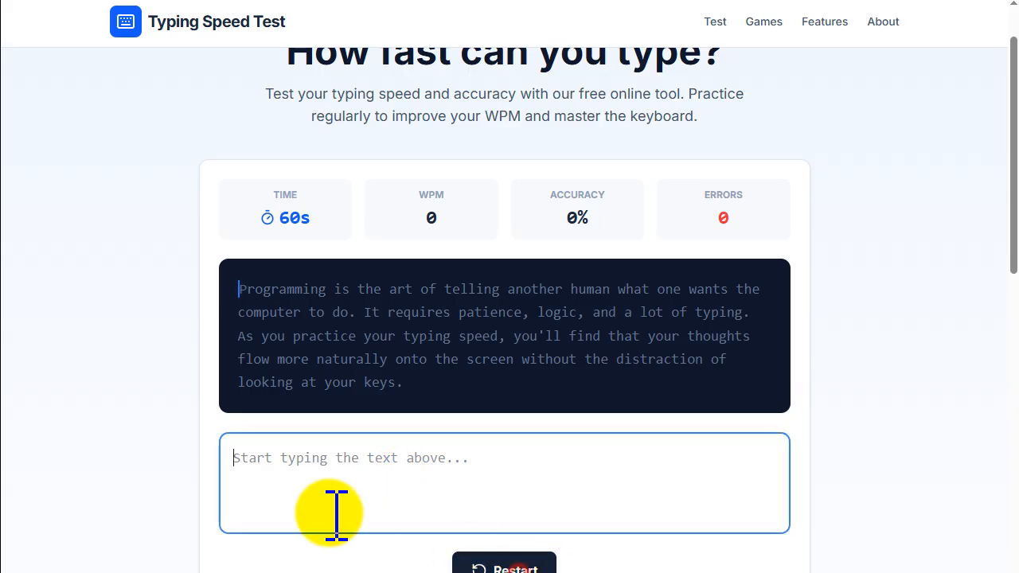
{"action": "scroll", "coordinate": [657, 469], "scroll_direction": "up", "scroll_amount": 1}
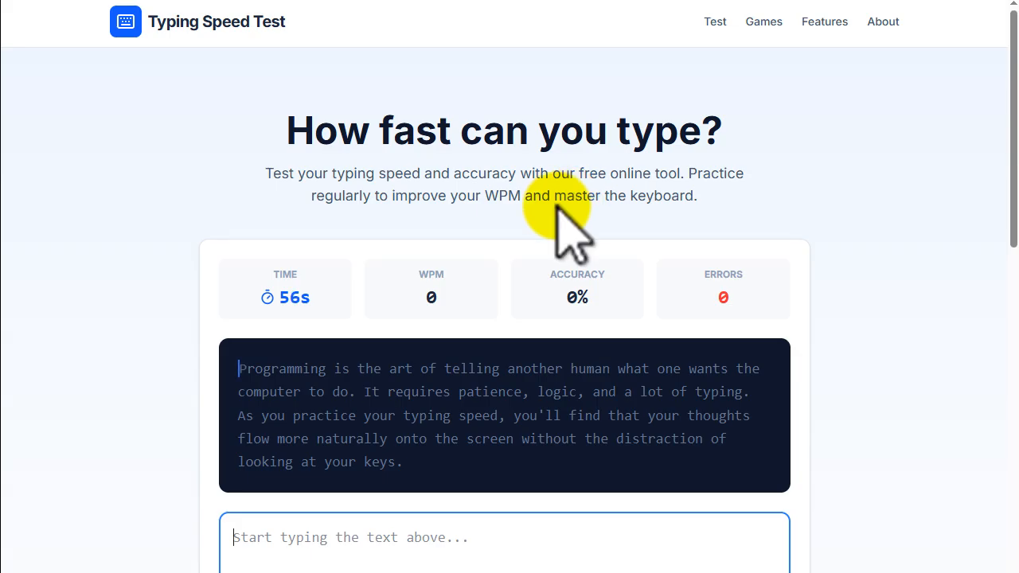
Go to the live website's Games section and review the typing games and the features below them.
{"action": "left_click", "coordinate": [764, 24]}
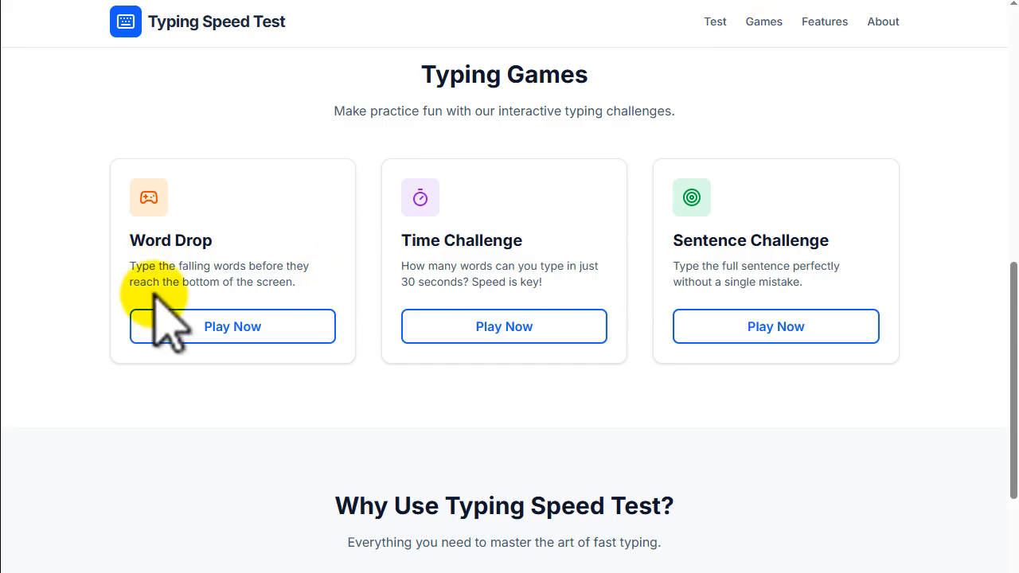
{"action": "scroll", "coordinate": [708, 334], "scroll_direction": "down", "scroll_amount": 5}
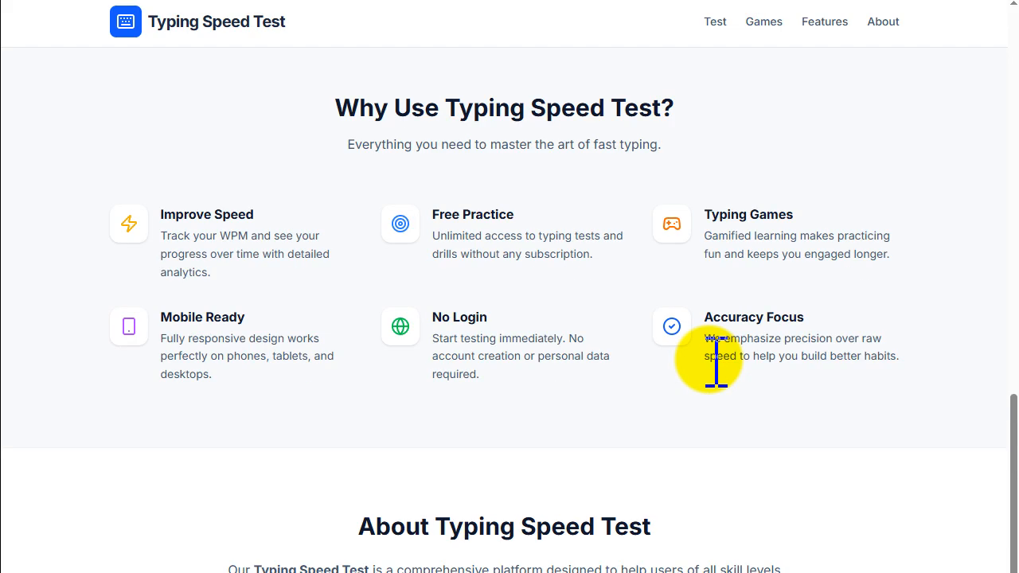
{"action": "scroll", "coordinate": [721, 366], "scroll_direction": "up", "scroll_amount": 15}
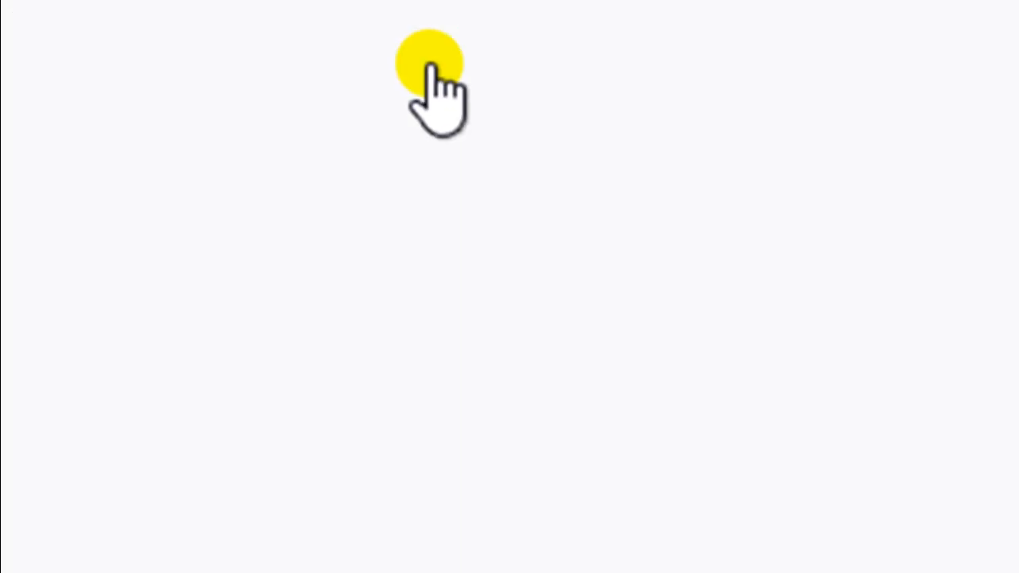
Review the live website's typing test, games and features, and compare it with the Typing Speed Test preview in Google AI Studio.
{"action": "left_click", "coordinate": [434, 67]}
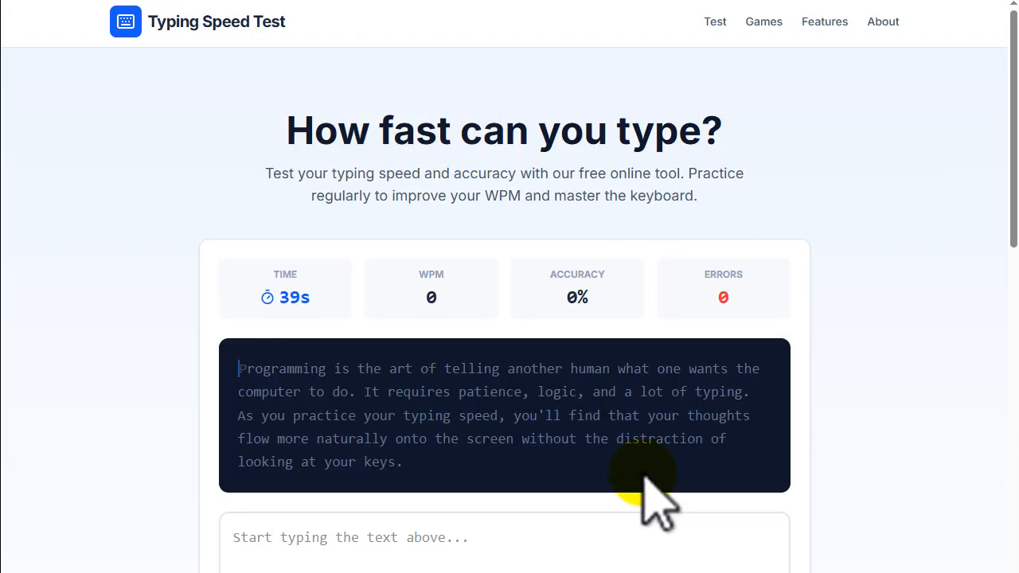
{"action": "scroll", "coordinate": [660, 501], "scroll_direction": "down", "scroll_amount": 7}
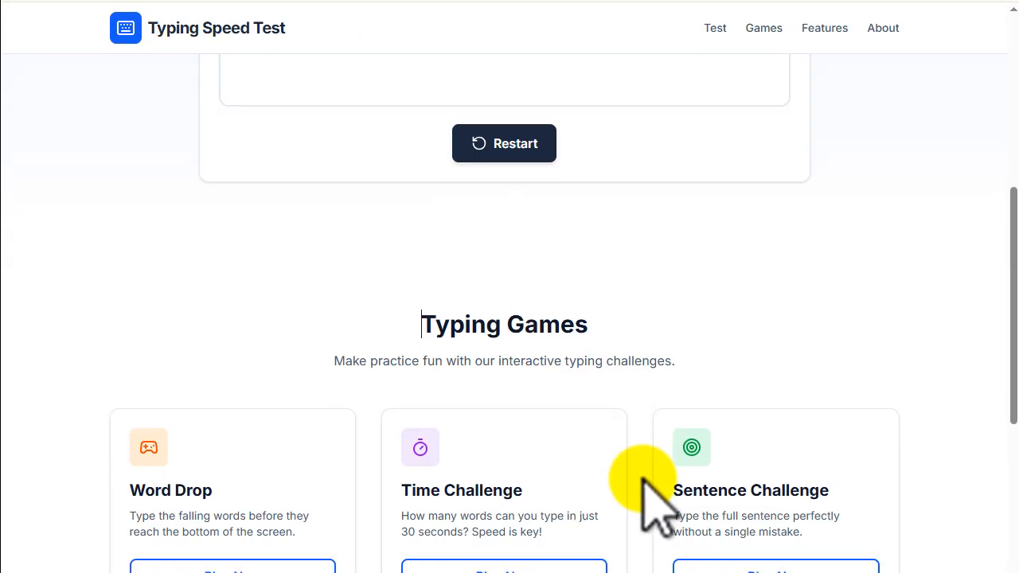
{"action": "scroll", "coordinate": [645, 501], "scroll_direction": "down", "scroll_amount": 10}
{"action": "scroll", "coordinate": [650, 513], "scroll_direction": "up", "scroll_amount": 15}
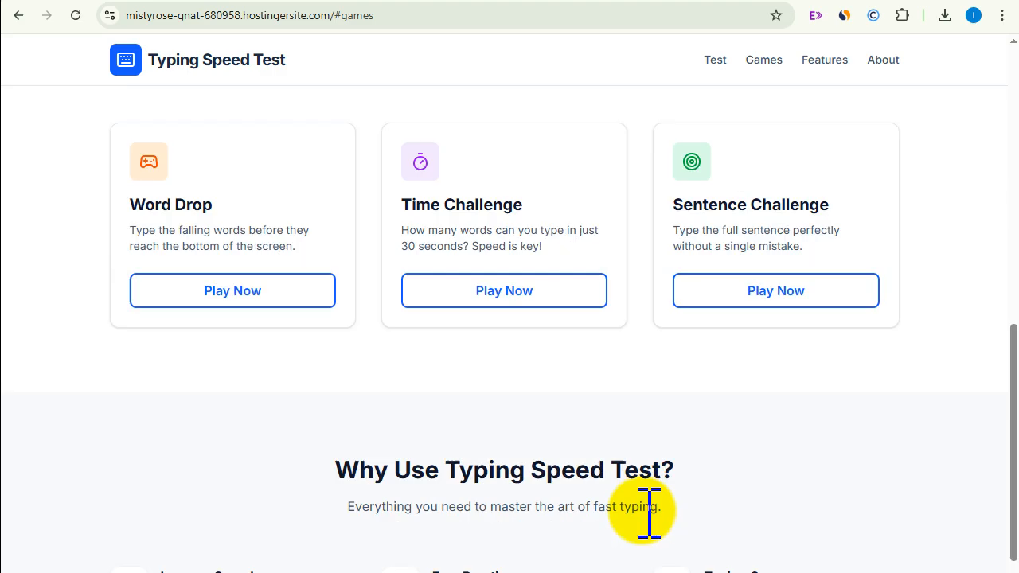
{"action": "left_click", "coordinate": [659, 1]}
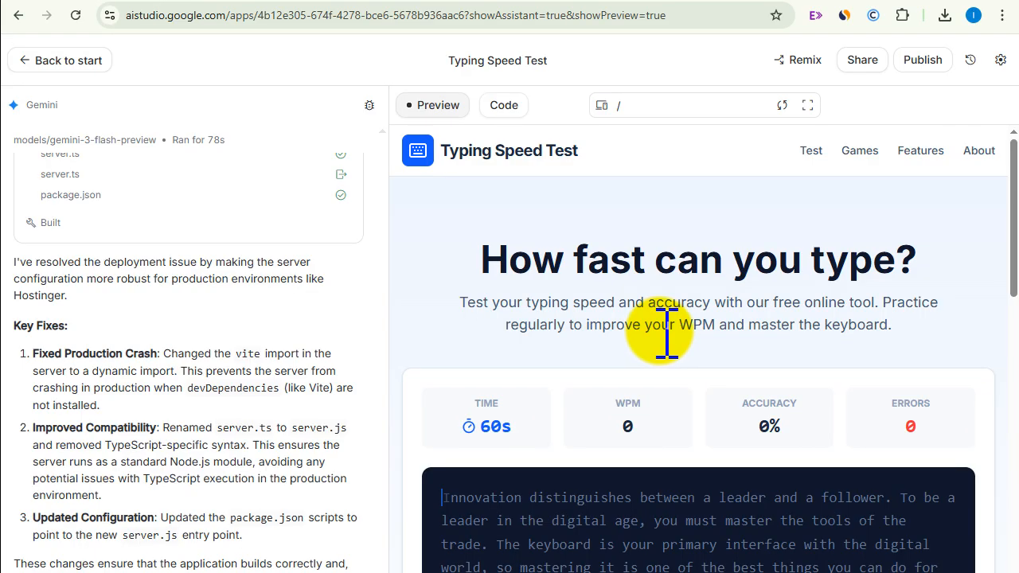
{"action": "left_click", "coordinate": [394, 2]}
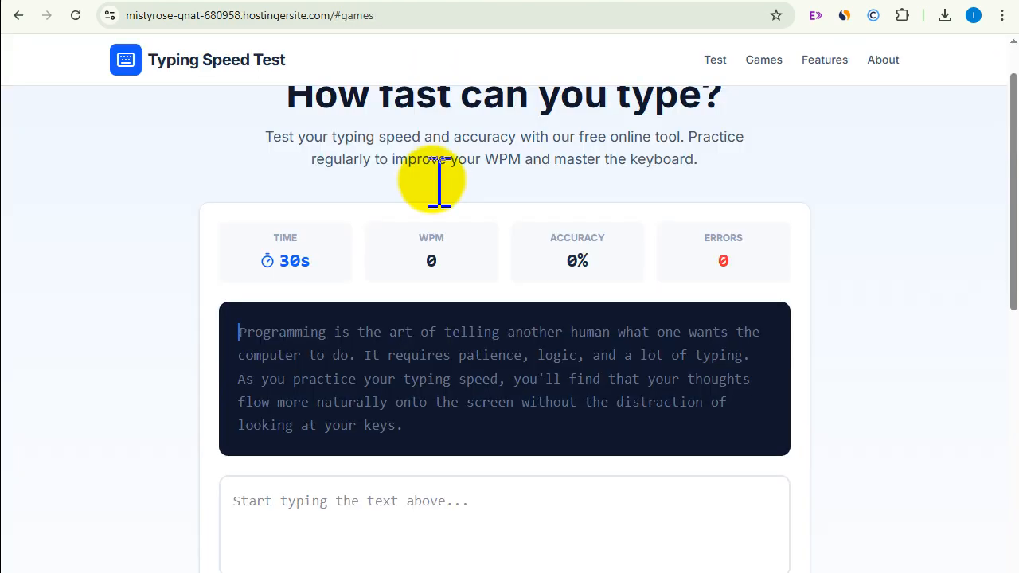
Switch to the Hostinger panel, view its home page and Websites section, and return to the top of the live website.
{"action": "left_click", "coordinate": [230, 2]}
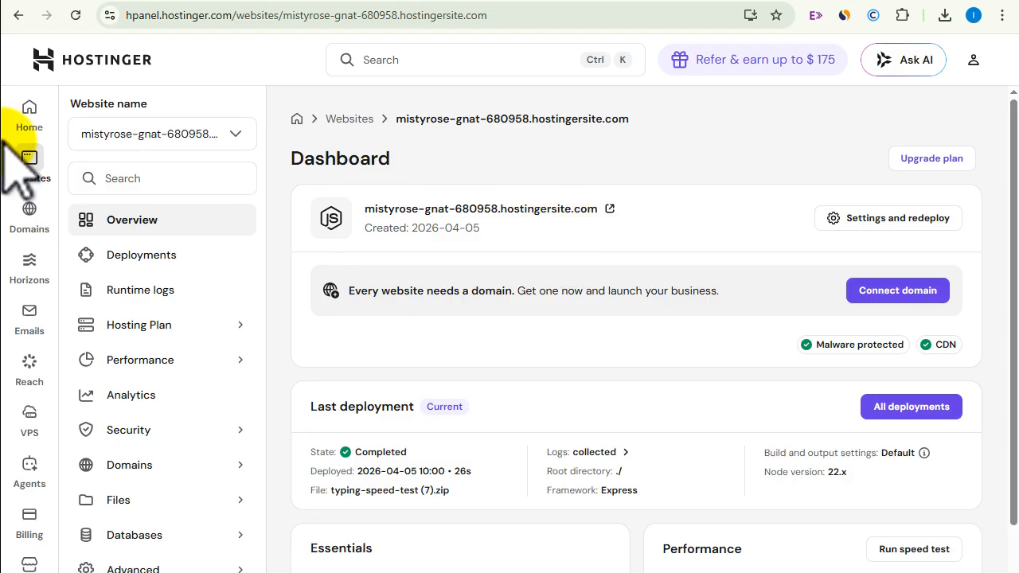
{"action": "left_click", "coordinate": [28, 115]}
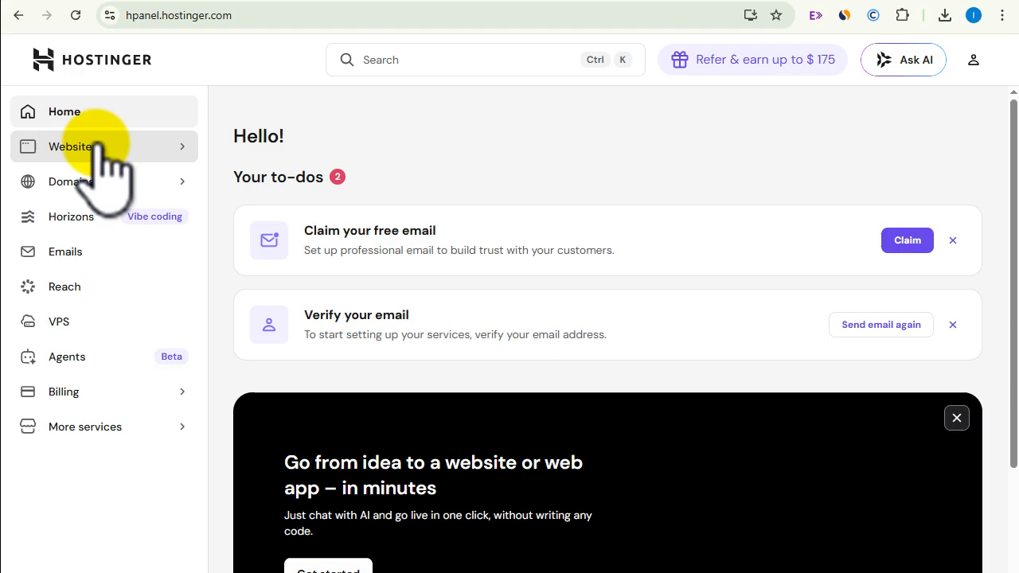
{"action": "left_click", "coordinate": [104, 146]}
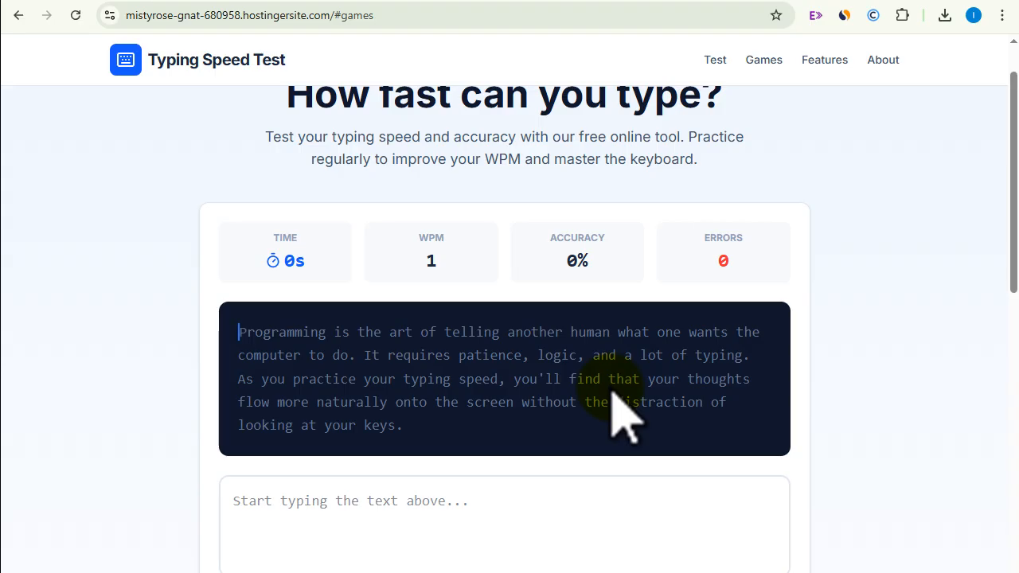
{"action": "scroll", "coordinate": [636, 418], "scroll_direction": "up", "scroll_amount": 1}
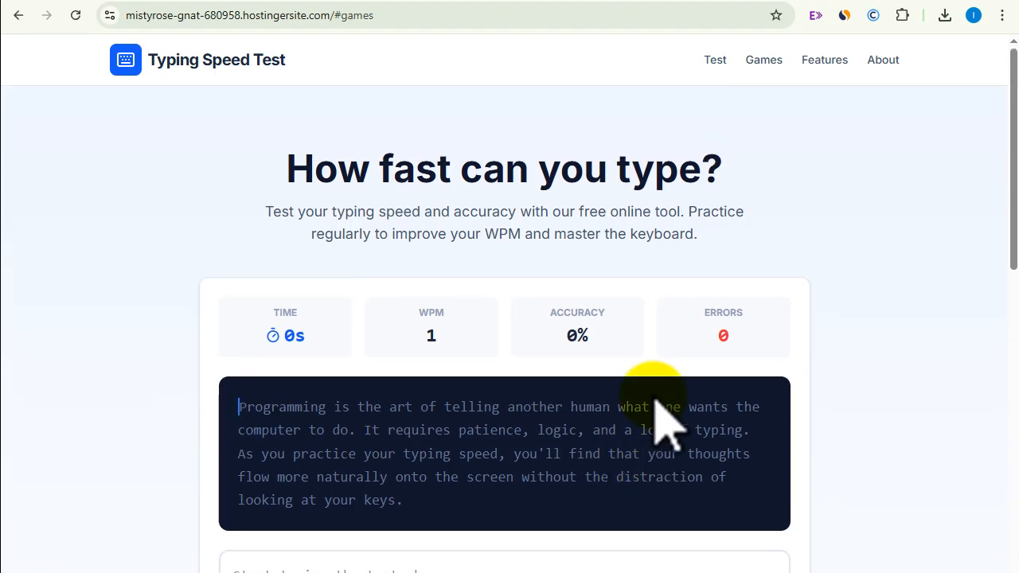